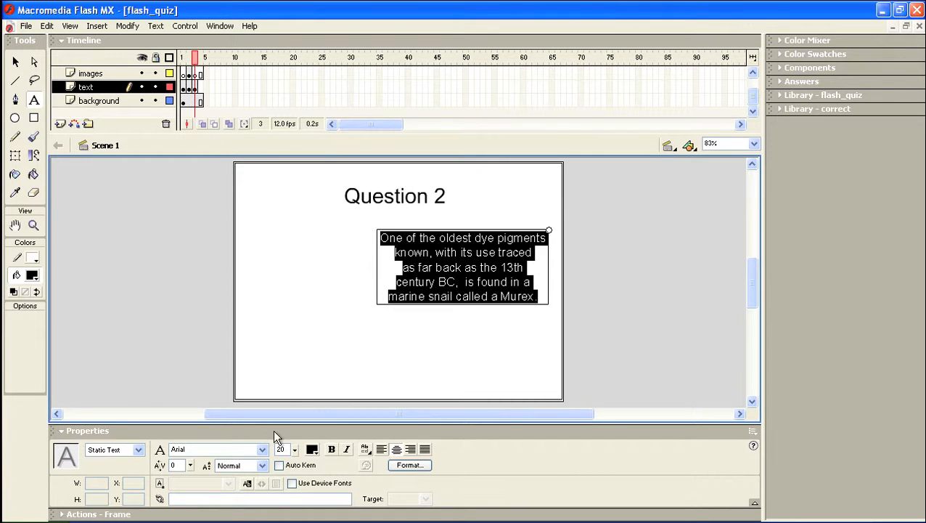
Set the font size of the Murex dye pigment paragraph to 18.
left_click_drag(295, 449, 295, 457)
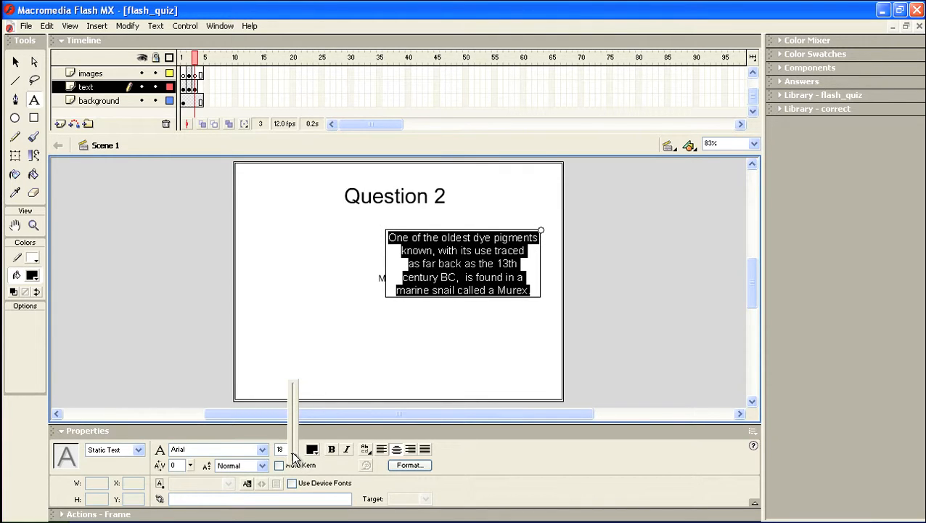
left_click_drag(295, 457, 294, 457)
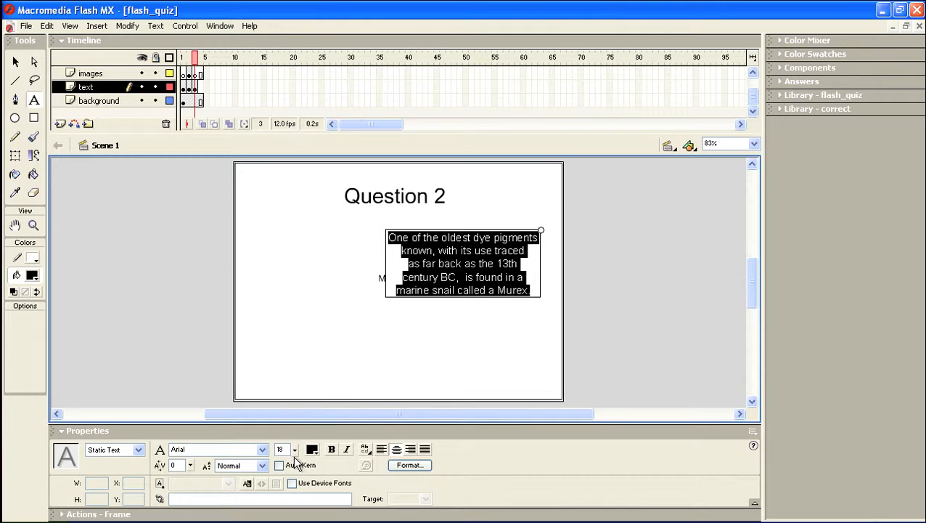
left_click(434, 372)
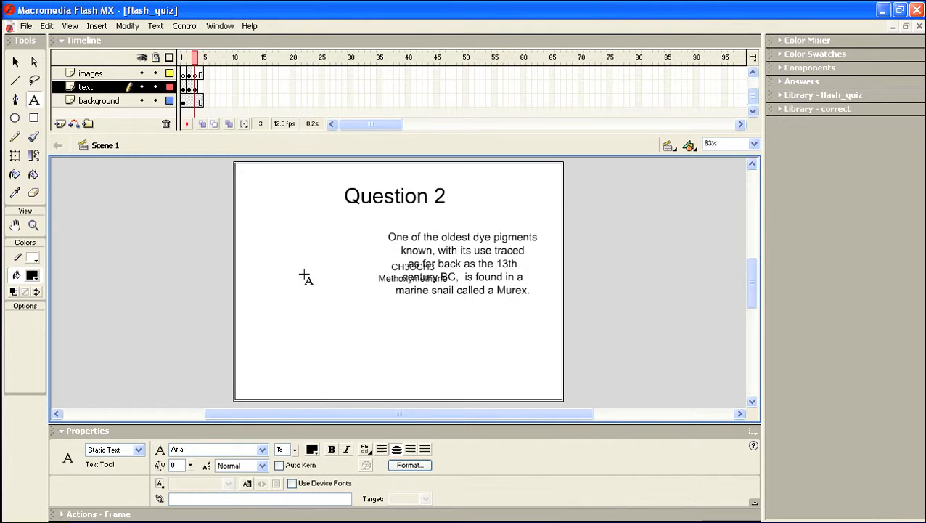
Move the CH3OCH3 Methoxymethane text below the Murex paragraph, and shift the paragraph up and slightly right.
left_click(15, 64)
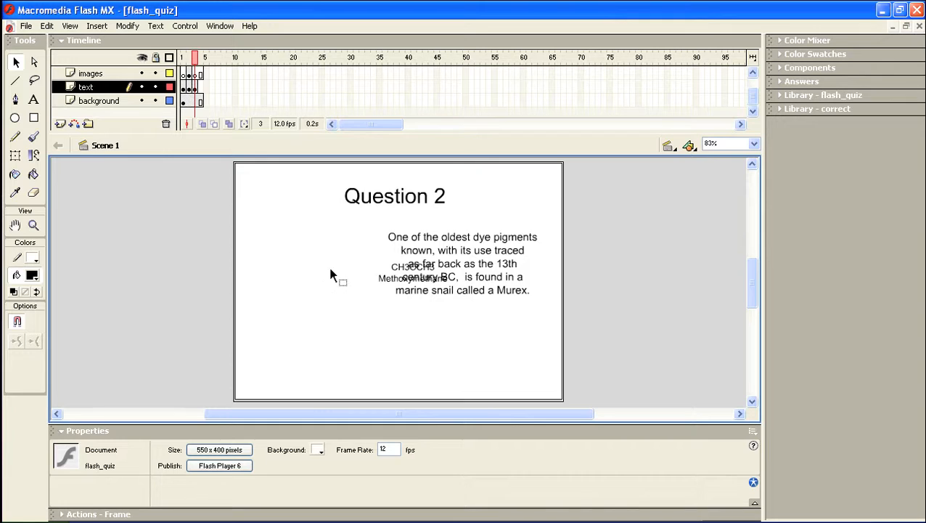
left_click_drag(380, 281, 472, 324)
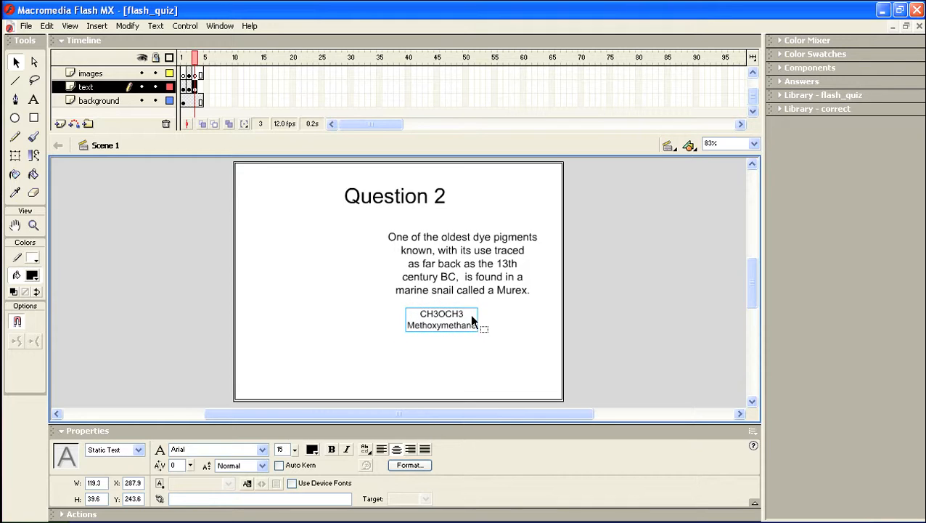
left_click_drag(479, 263, 481, 263)
key("Up")
key("Up")
key("Up")
key("Up")
key("Up")
key("Up")
key("Up")
key("Up")
key("Up")
key("Up")
key("Up")
key("Up")
key("Right")
key("Right")
key("Right")
key("Up")
key("Up")
key("Up")
key("Right")
key("Right")
key("Right")
key("Right")
key("Up")
key("Up")
key("Up")
key("Up")
Replace the CH3OCH3 Methoxymethane text with "What color dye does this pigment make?" copied from the notes document.
left_click(442, 312)
key("super+Tab")
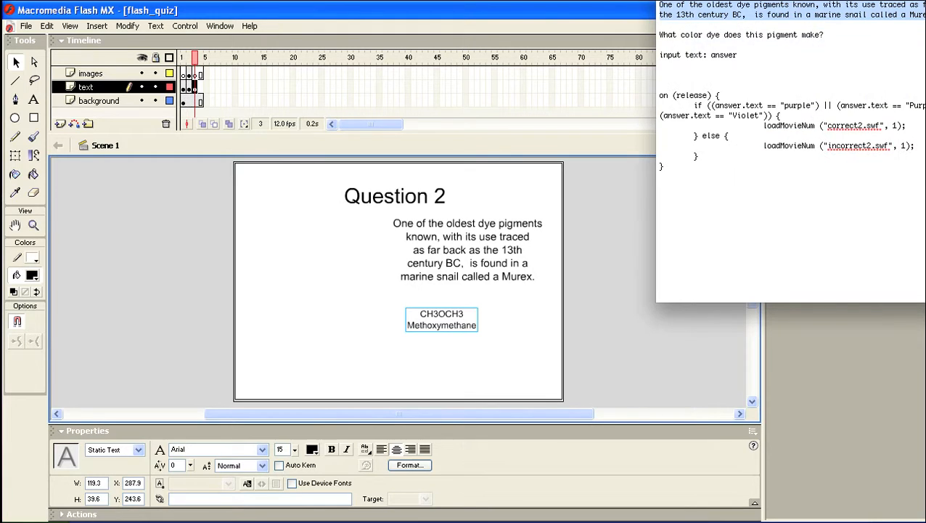
left_click_drag(824, 36, 632, 36)
key("ctrl+c")
left_click(450, 319)
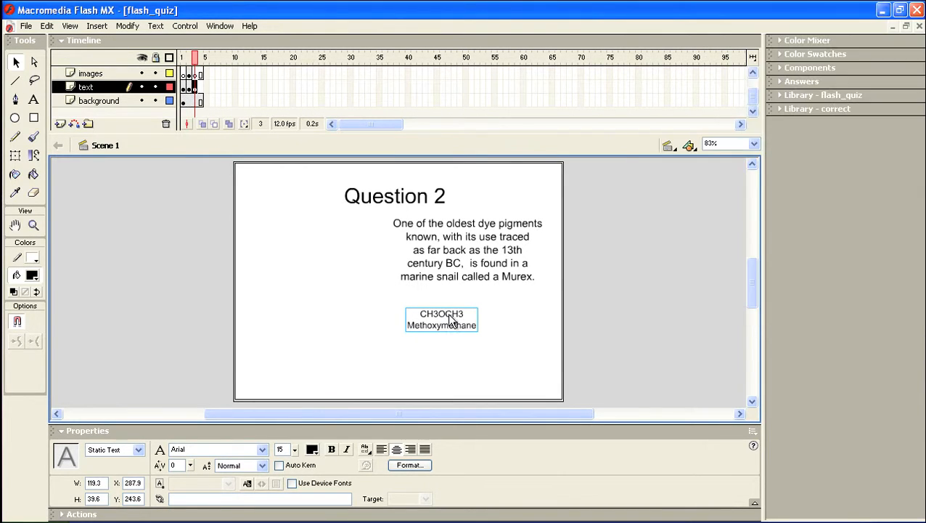
double_click(445, 319)
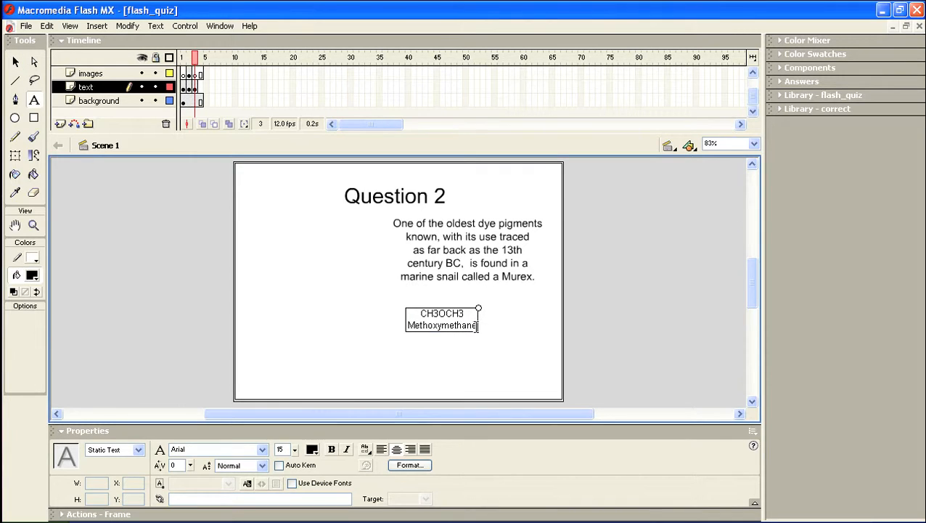
key("ctrl+a")
key("ctrl+v")
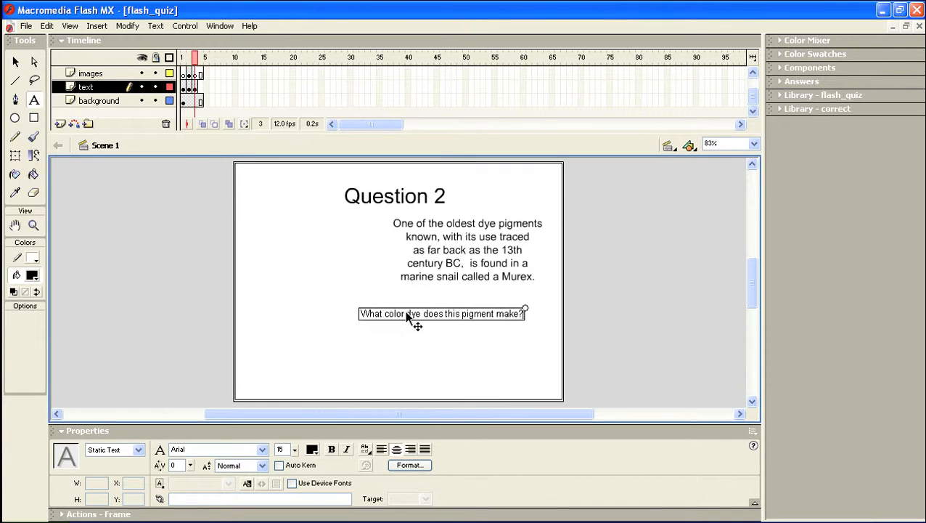
Move the "What color dye does this pigment make?" line directly beneath the paragraph, at about X 251.8, Y 217.2.
left_click(15, 61)
left_click(410, 321)
left_click_drag(430, 315, 432, 300)
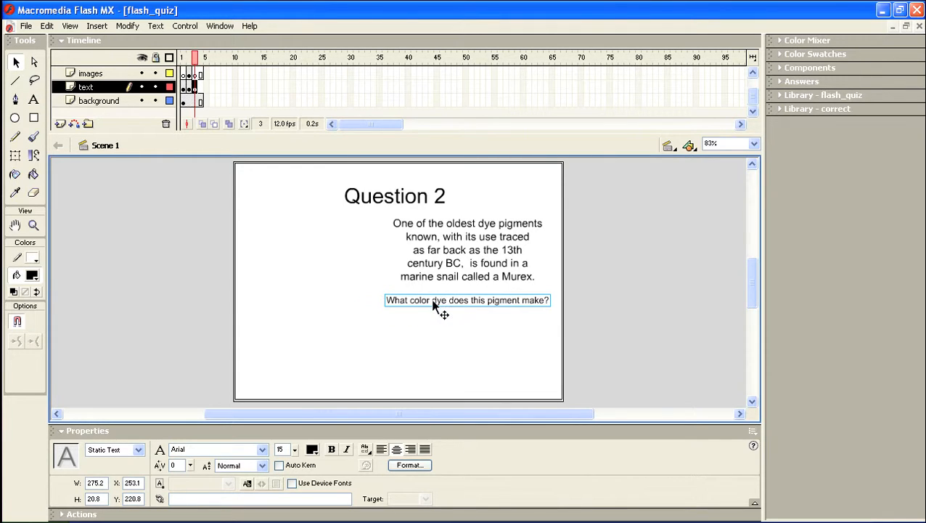
key("Up")
key("Right")
key("Right")
key("Right")
key("Right")
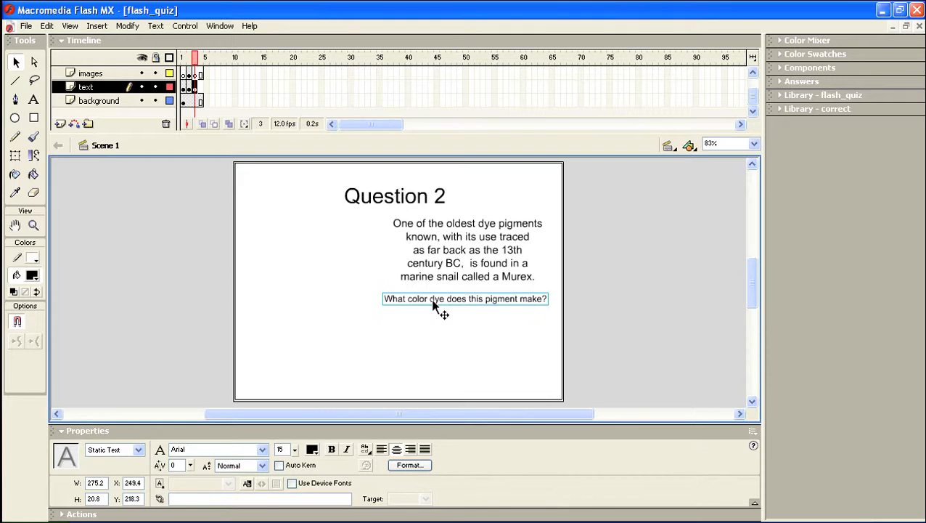
key("Left")
key("Up")
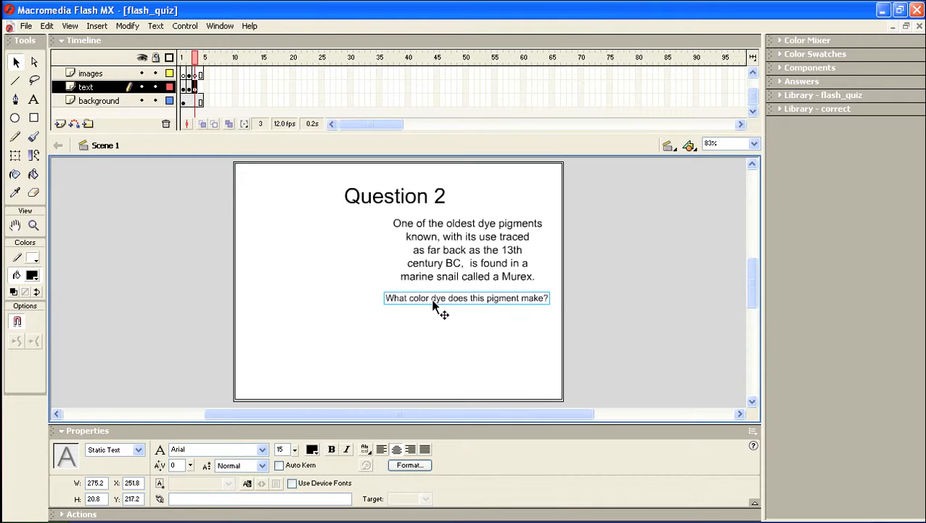
left_click(469, 328)
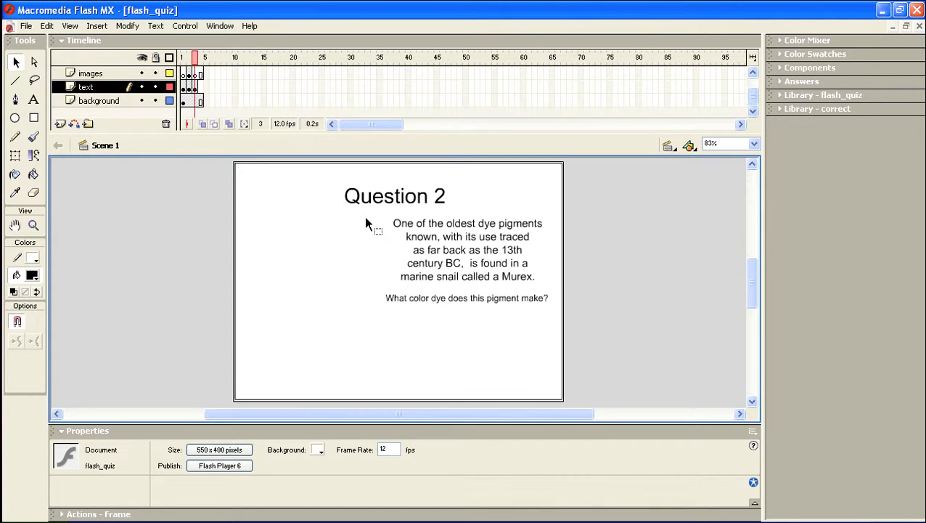
Insert a keyframe at frame 4 of the images layer and return to frame 3.
left_click(195, 74)
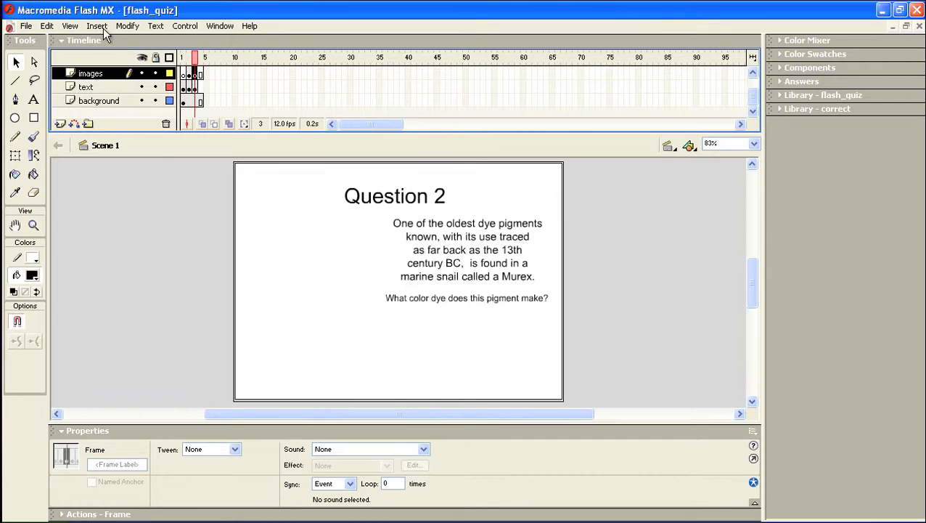
left_click(201, 74)
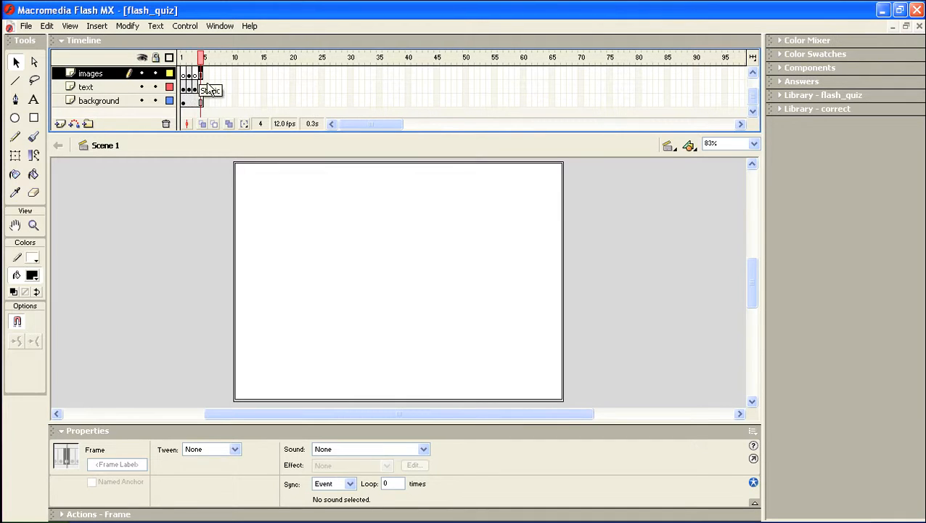
left_click(96, 26)
left_click(123, 147)
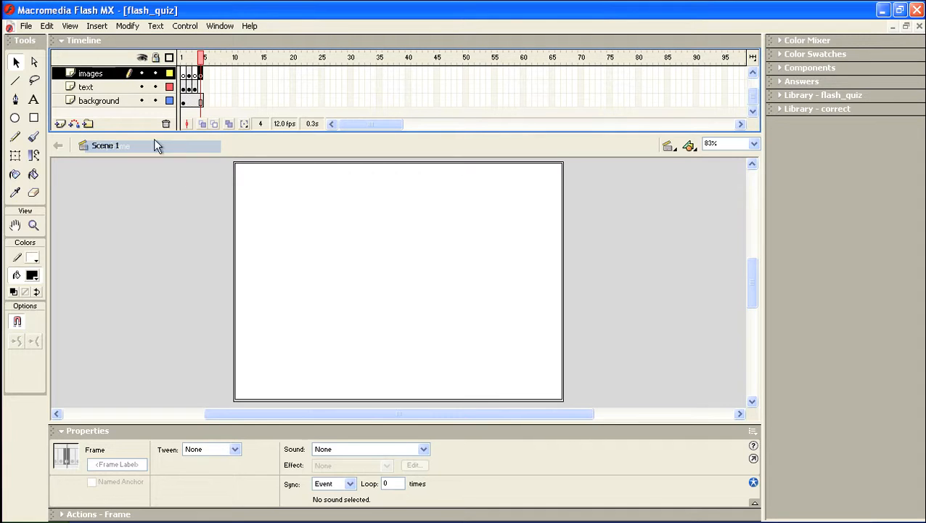
left_click(195, 75)
left_click(200, 76)
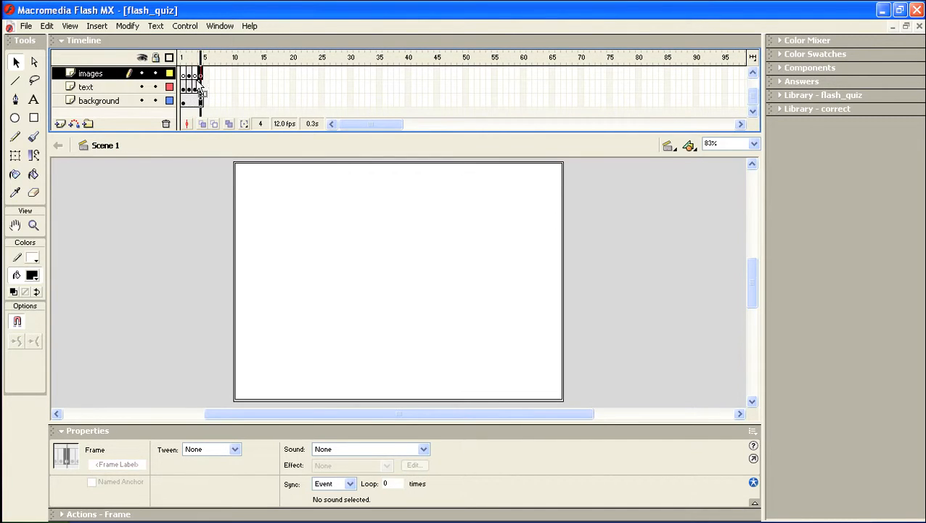
left_click(195, 75)
left_click(199, 74)
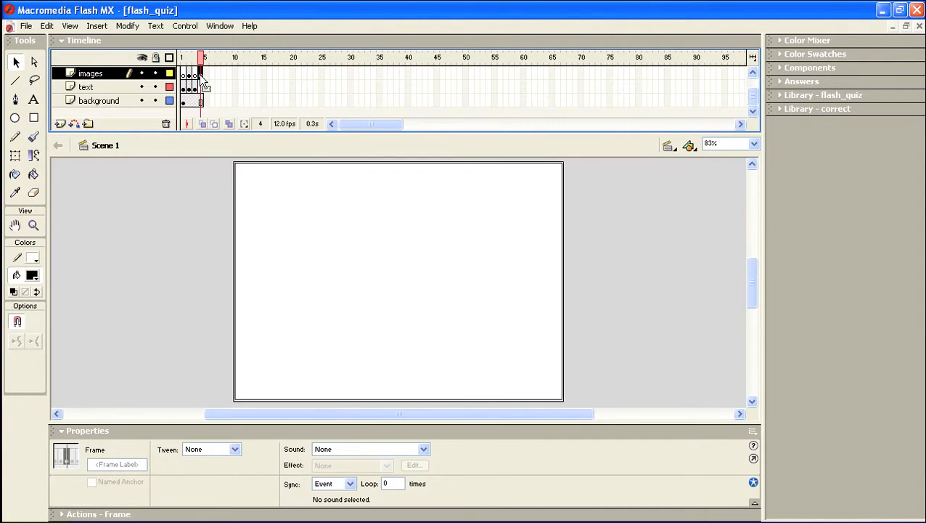
left_click(195, 75)
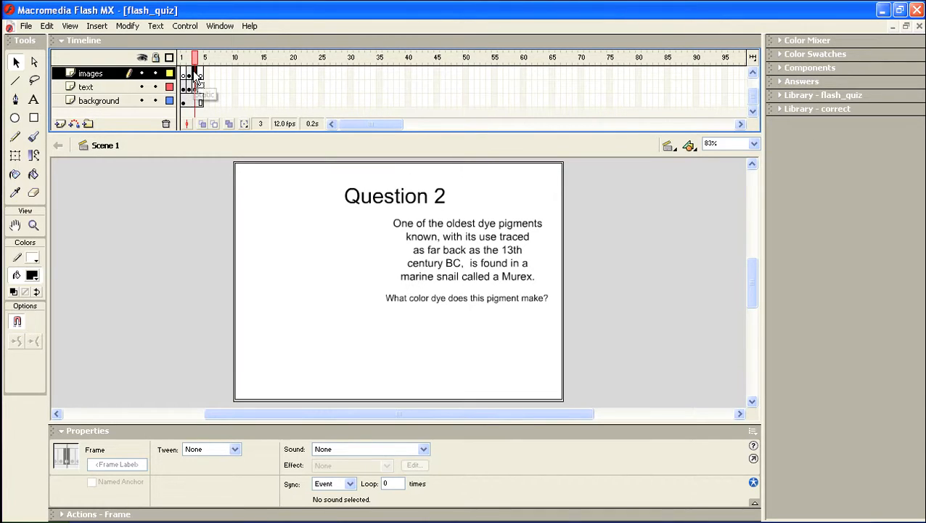
Import the shells image into the flash_quiz library.
left_click(779, 108)
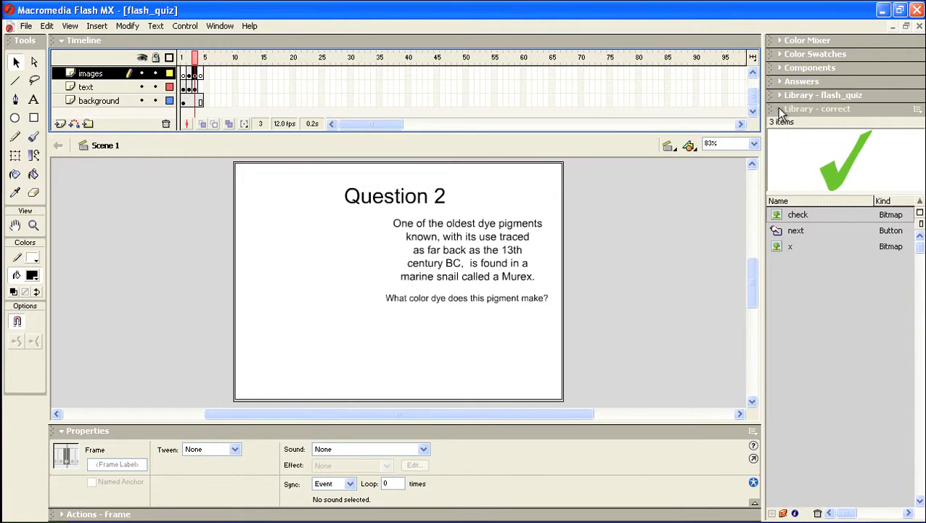
left_click(779, 110)
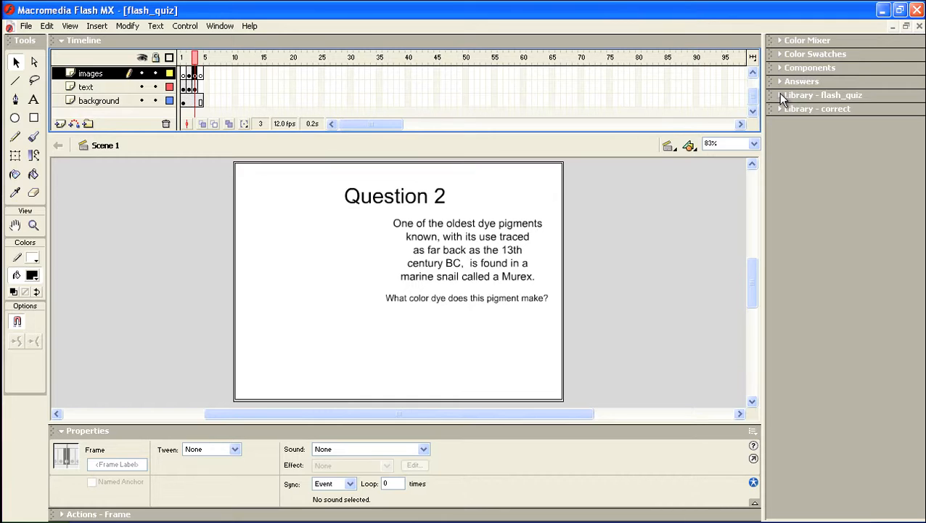
left_click(782, 98)
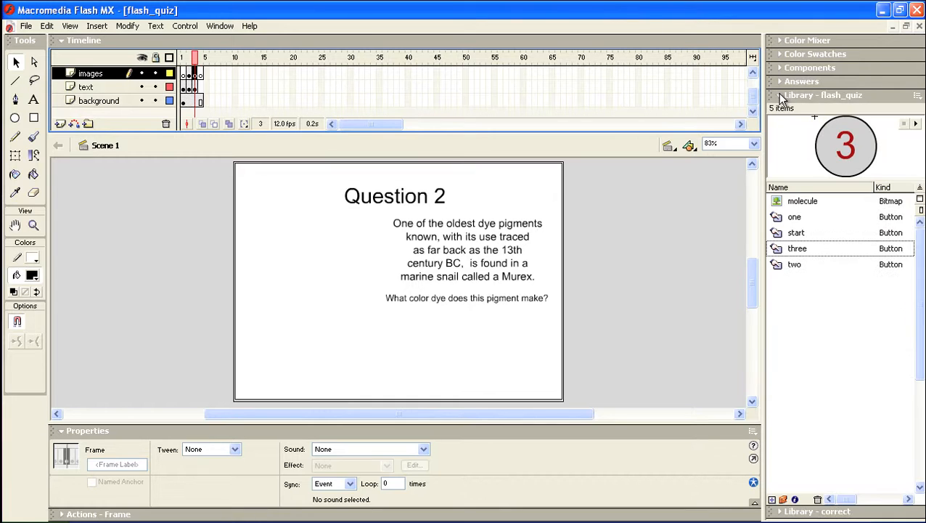
left_click(798, 249)
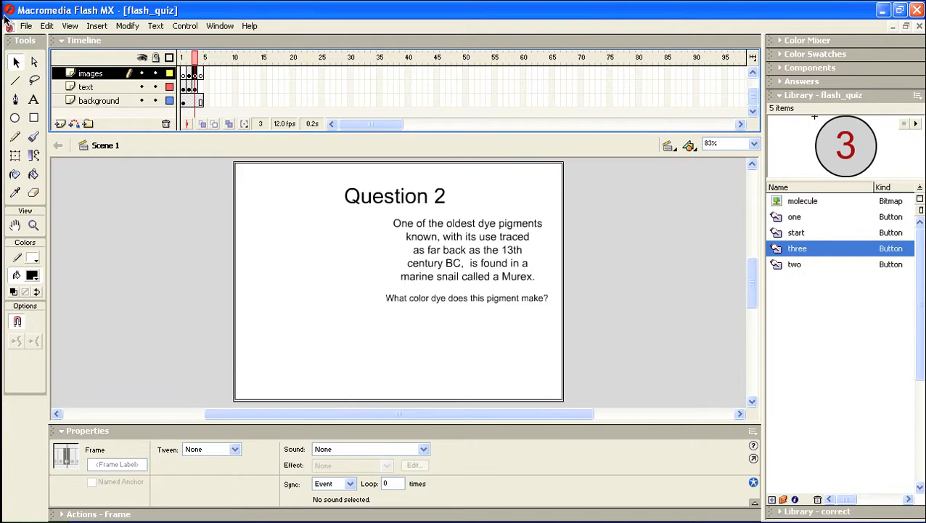
left_click(26, 26)
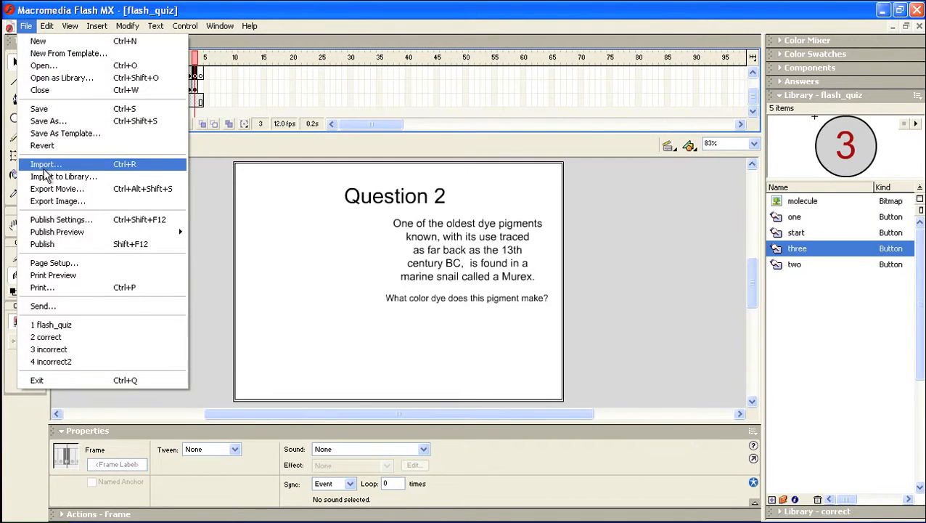
left_click(45, 176)
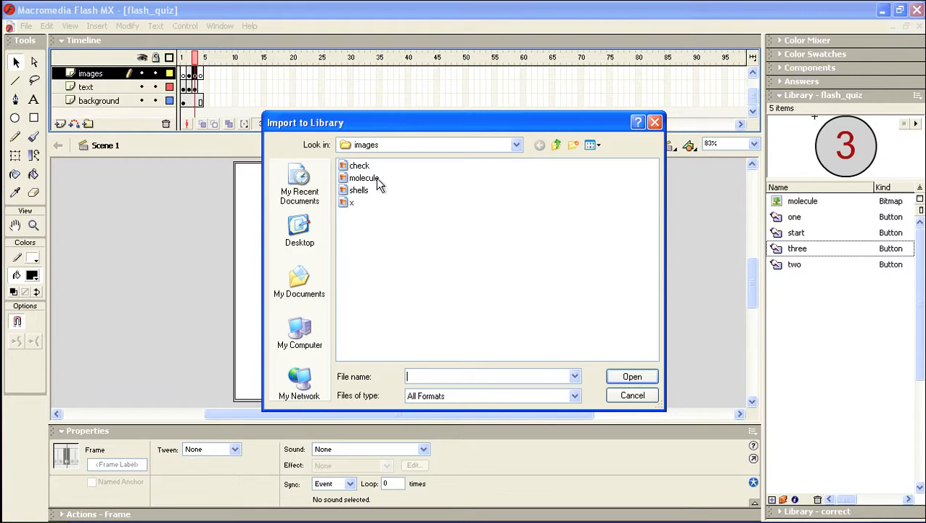
left_click(365, 192)
left_click(630, 378)
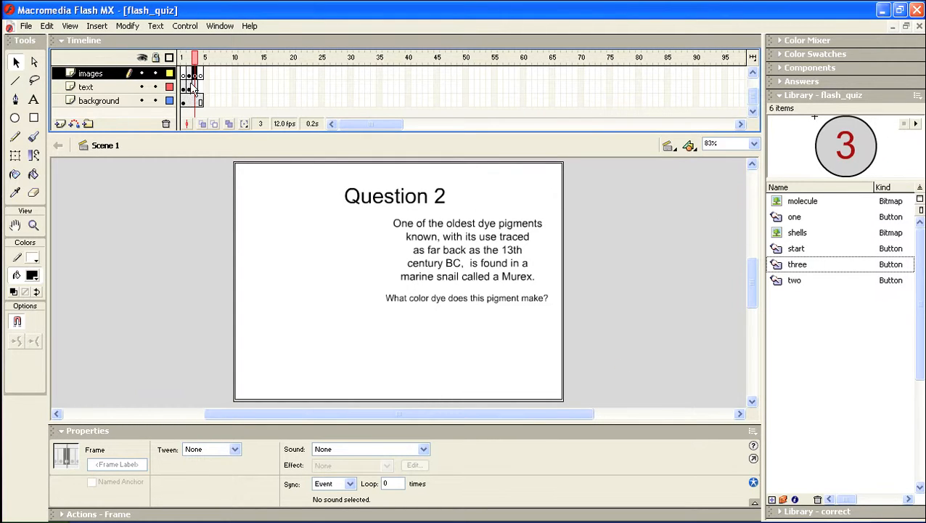
Place the shells bitmap on the stage beside the question text, at about X 12.4, Y 89.7.
left_click(798, 233)
left_click_drag(423, 282, 308, 281)
key("Right")
key("Right")
key("Right")
key("Right")
key("Right")
key("Right")
key("Right")
key("Right")
key("Down")
key("Down")
key("Down")
key("Down")
key("Down")
key("Down")
key("Down")
key("Down")
key("Down")
key("Down")
key("Right")
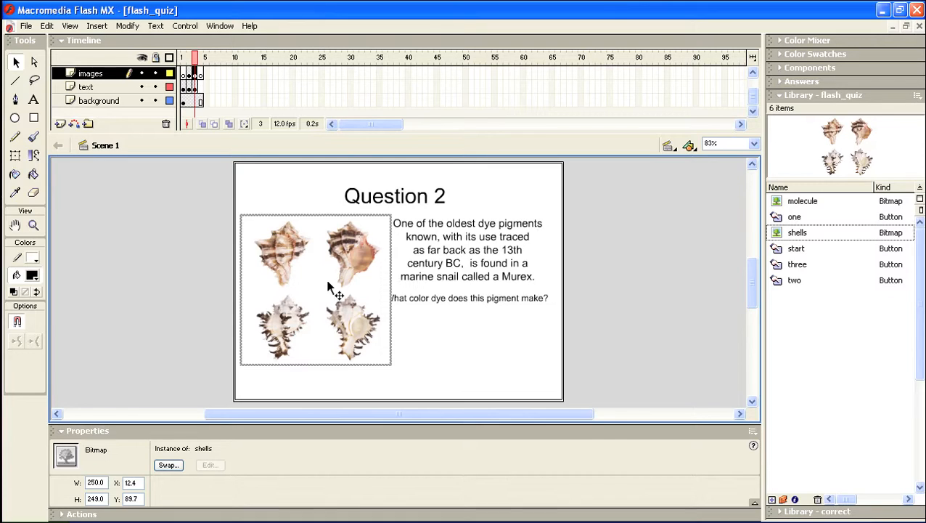
left_click(512, 325)
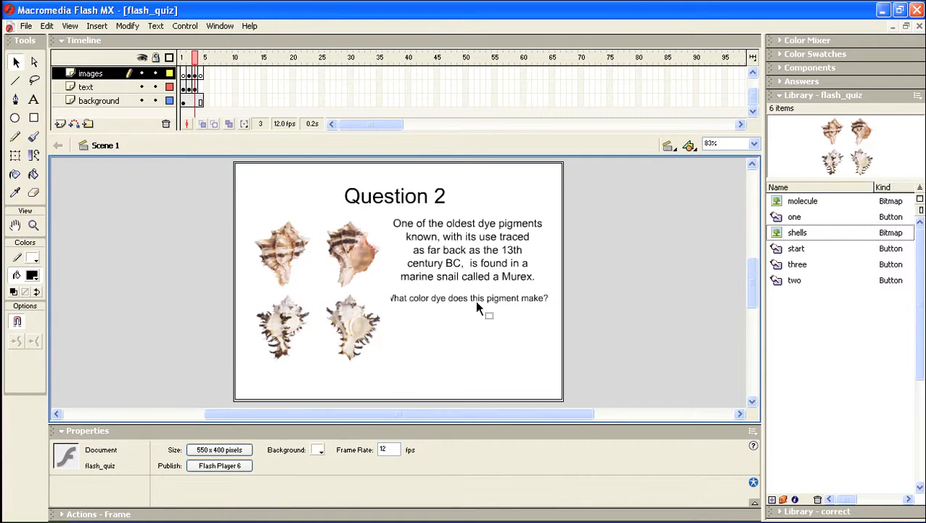
Nudge the "What color dye does this pigment make?" line right, clear of the shells image, to about X 266.3.
left_click(479, 298)
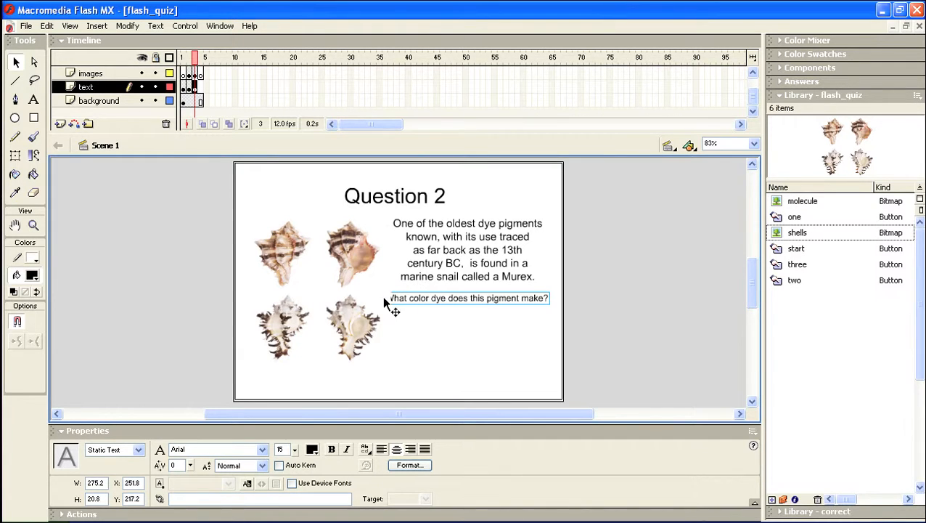
key("Right")
key("Right")
key("Right")
key("Right")
key("Right")
key("Right")
key("Right")
key("Right")
key("Right")
key("Right")
key("Right")
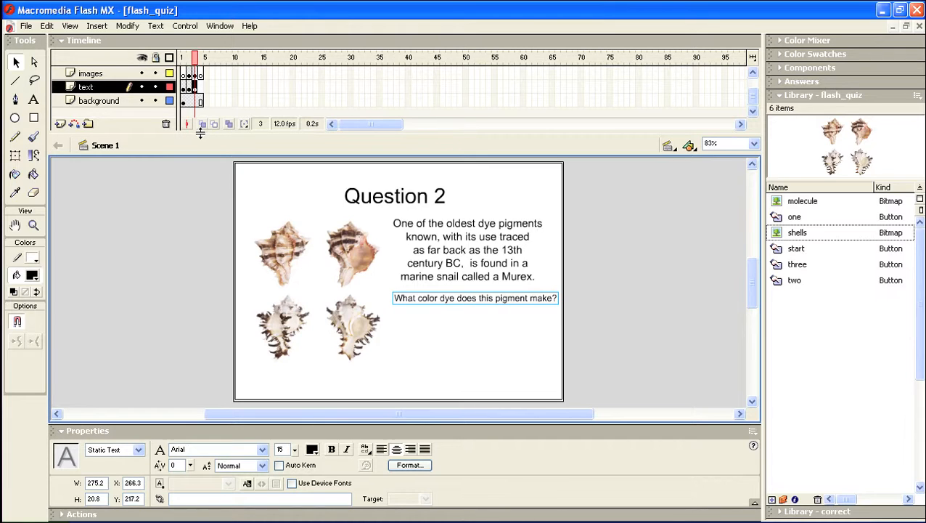
Nudge the Murex paragraph to about X 269.9, Y 92.3, and shift the shells image slightly up to about Y 88.5.
left_click(479, 254)
key("Right")
key("Right")
key("Right")
key("Right")
key("Right")
key("Right")
key("Right")
key("Right")
key("Right")
key("Right")
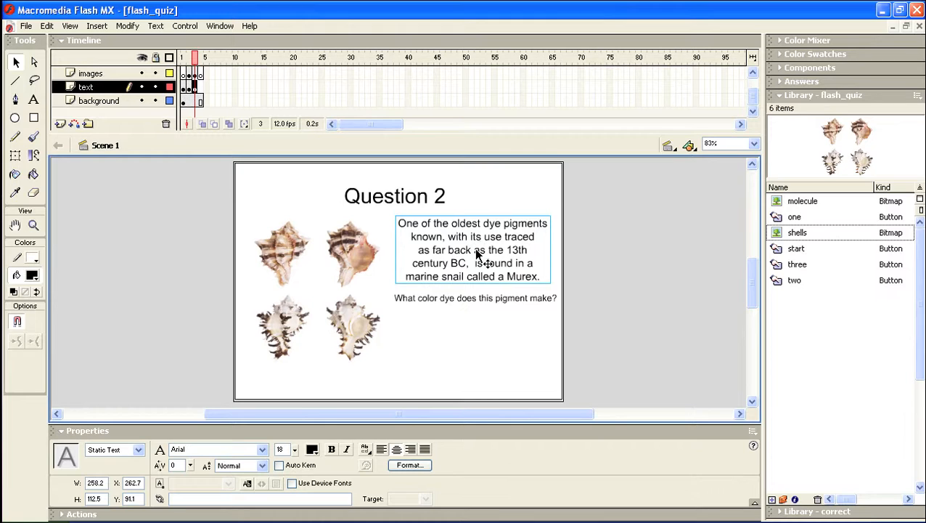
key("Left")
key("Down")
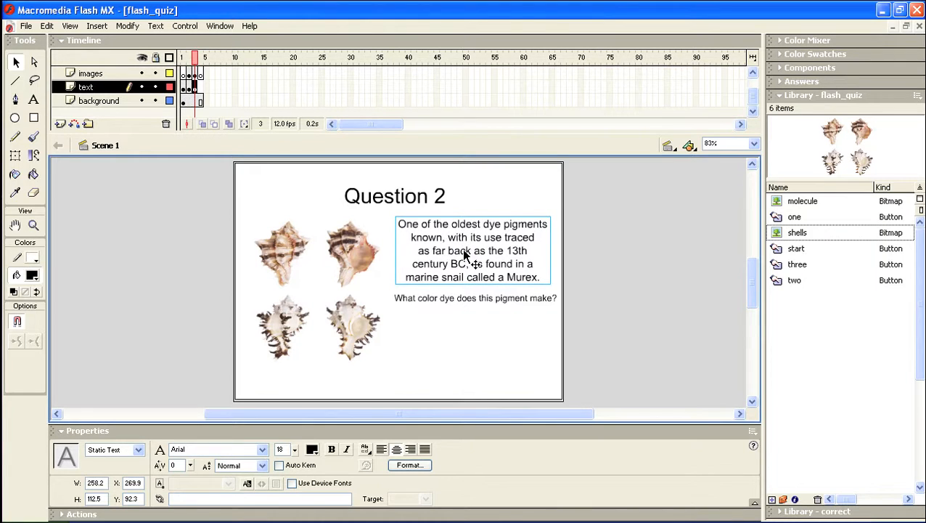
left_click(351, 268)
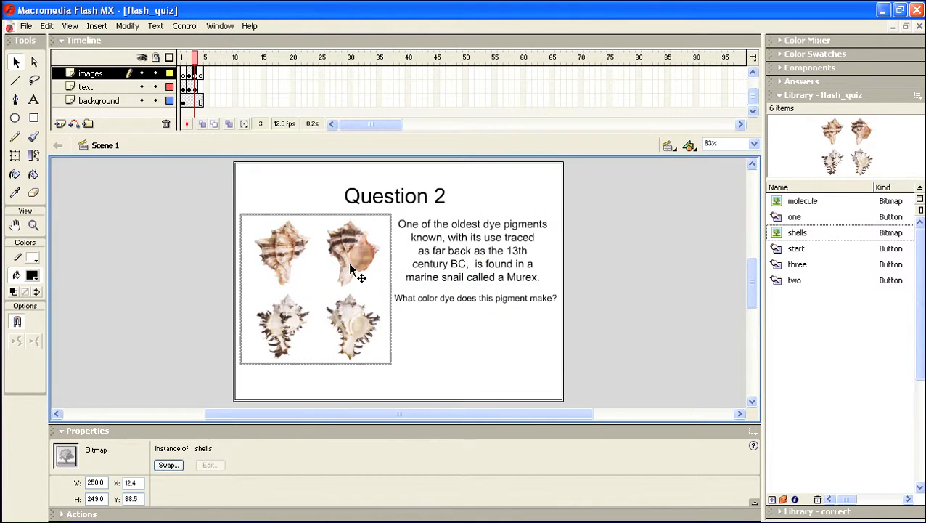
left_click(439, 340)
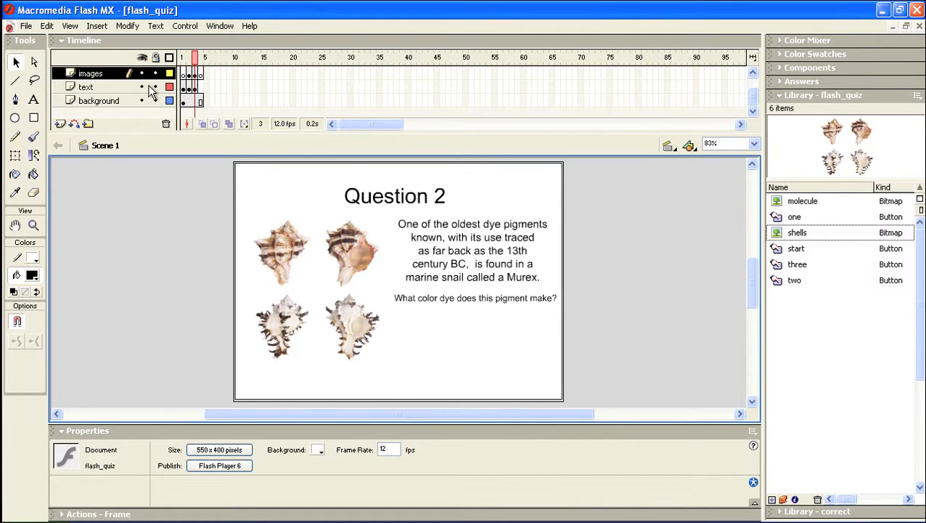
Select frame 3 of the images layer, and set the stroke color to black and the fill color to white.
scroll(149, 85, "up", 1)
scroll(150, 86, "down", 1)
left_click(753, 72)
left_click(753, 73)
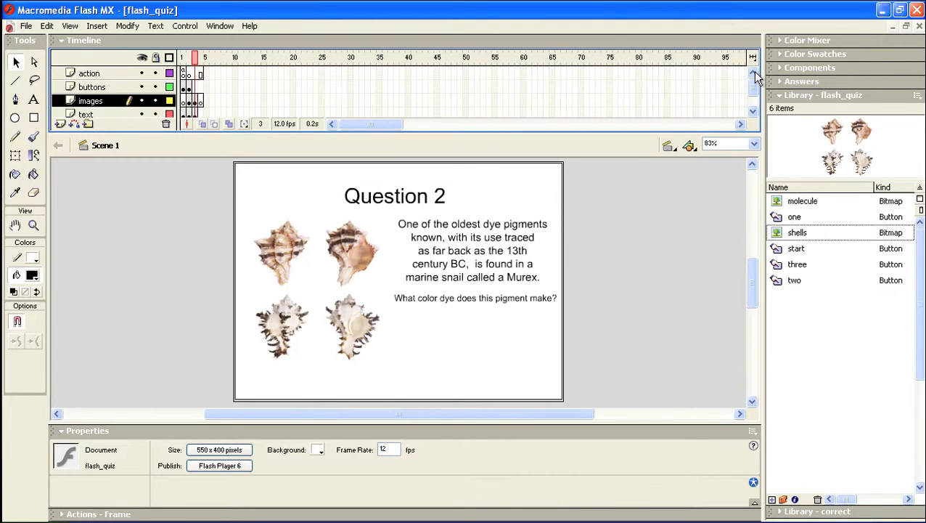
left_click(753, 110)
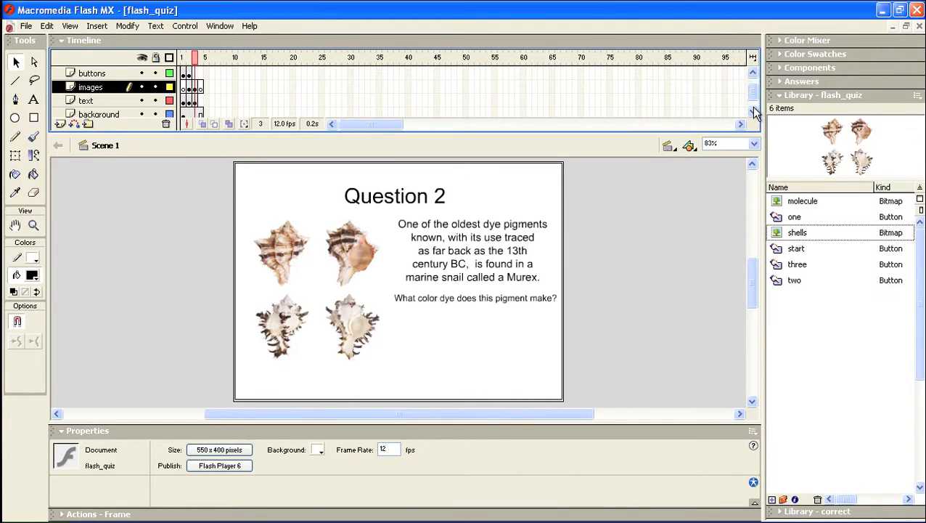
left_click(193, 88)
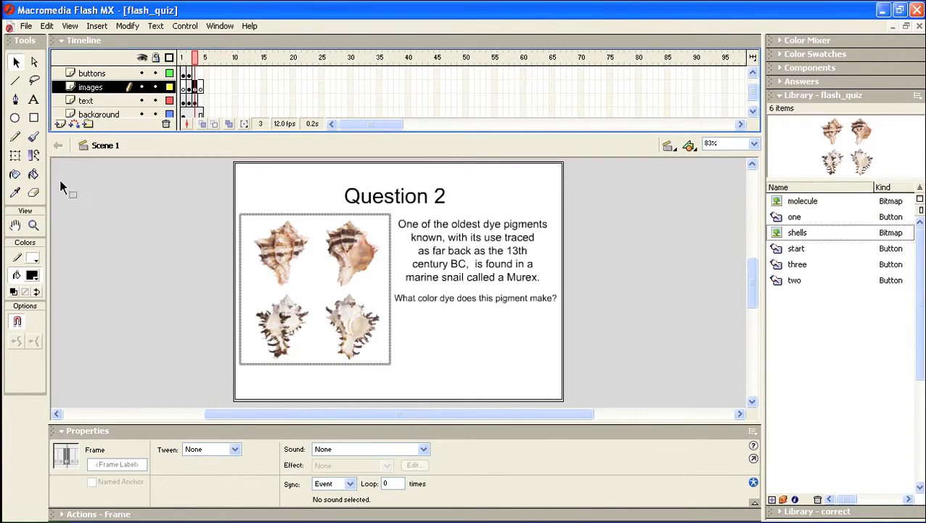
left_click(448, 349)
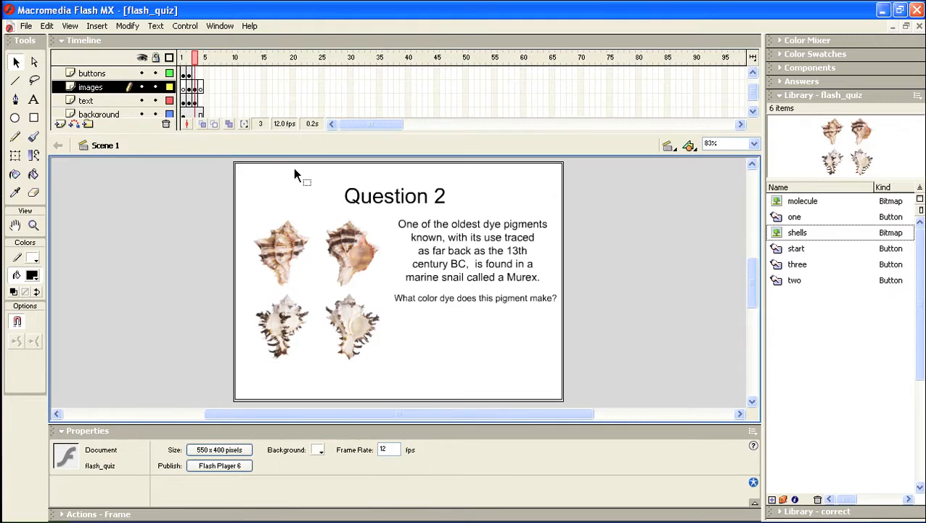
left_click(196, 88)
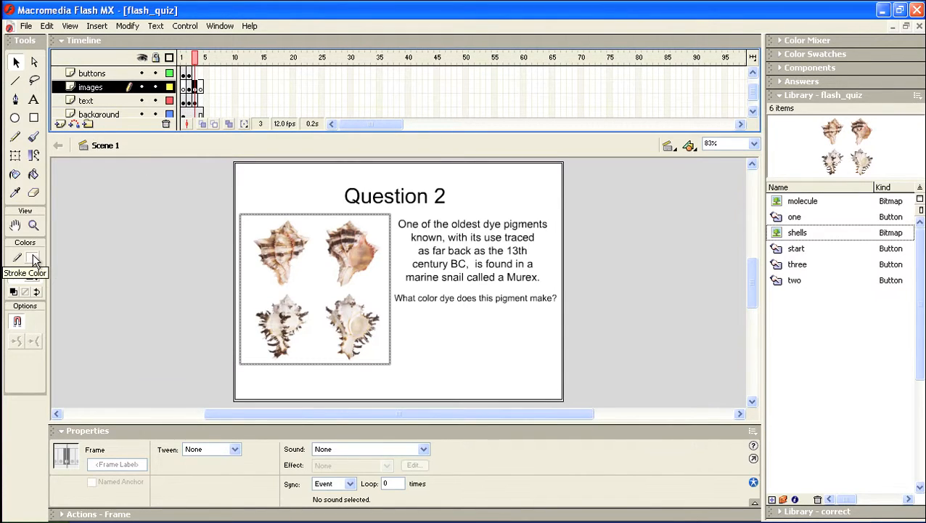
left_click(33, 259)
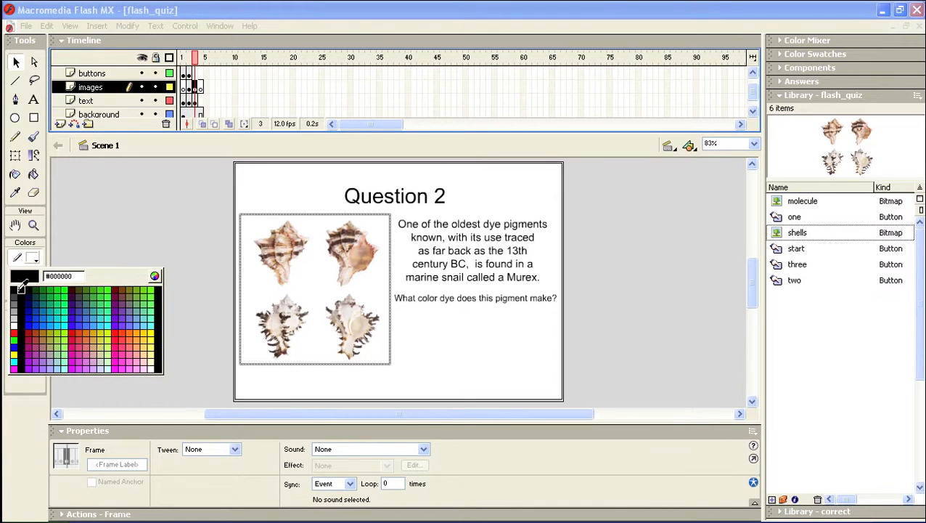
left_click(16, 289)
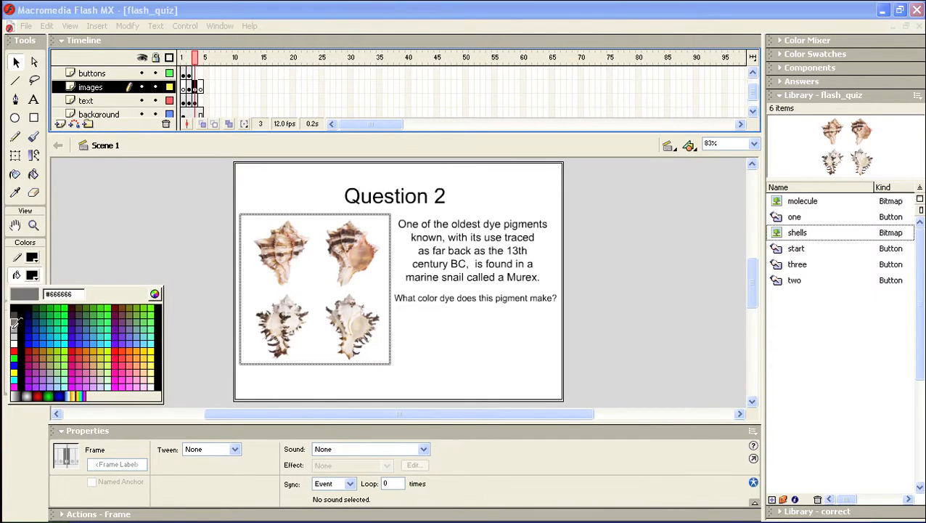
left_click(15, 342)
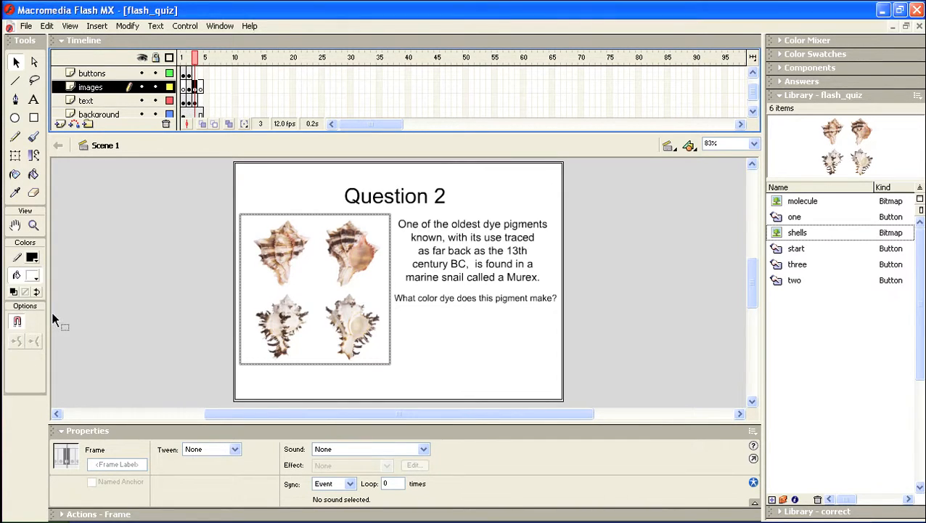
Draw a rectangle about 216 wide and 44 high below the dye question line, at about X 285.6, Y 261.6.
left_click(35, 120)
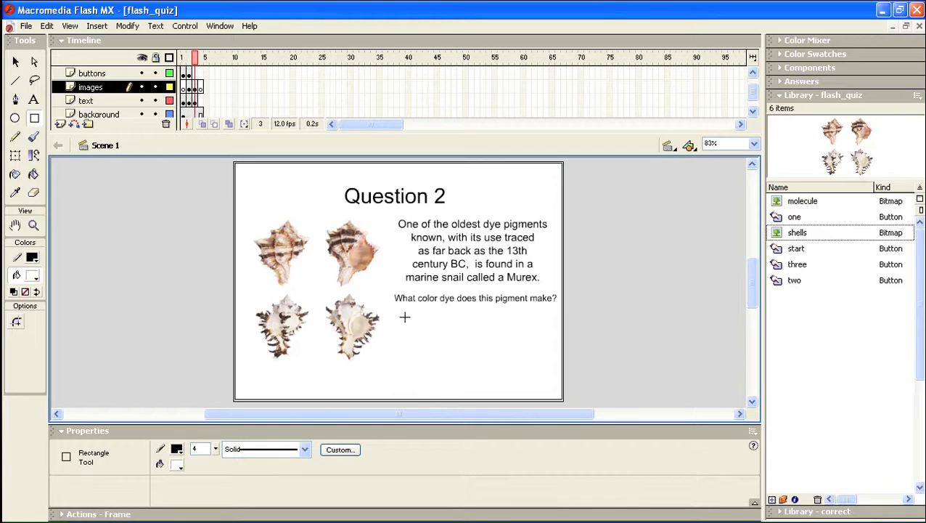
left_click_drag(405, 318, 535, 346)
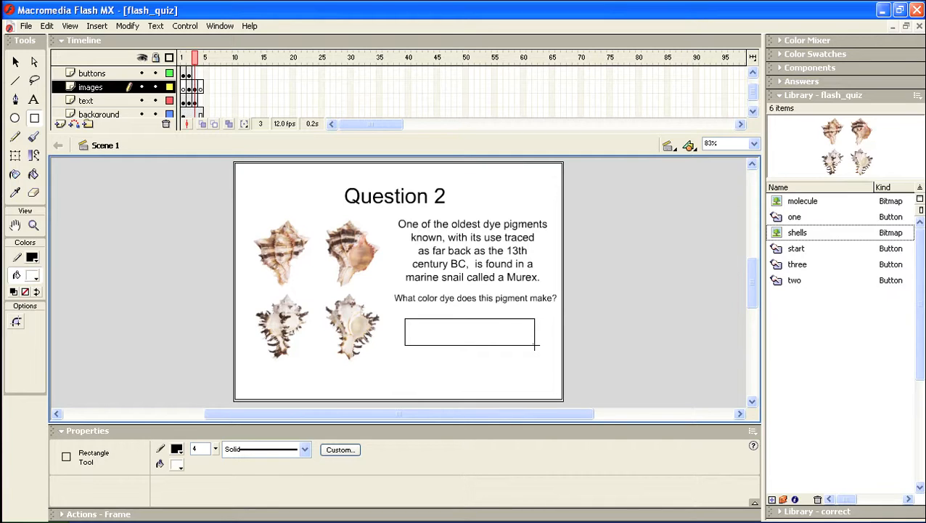
left_click_drag(535, 346, 534, 347)
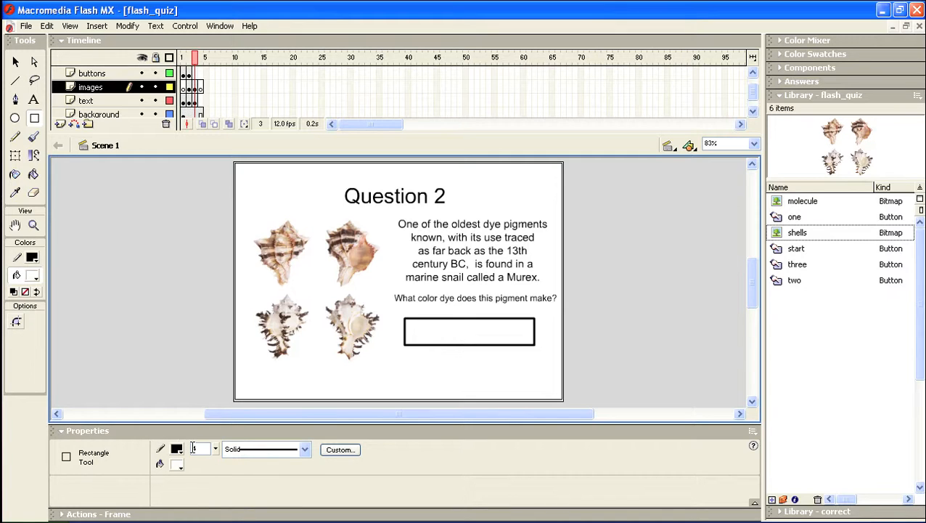
Set the whole rectangle outline's stroke thickness to 1.
left_click(16, 63)
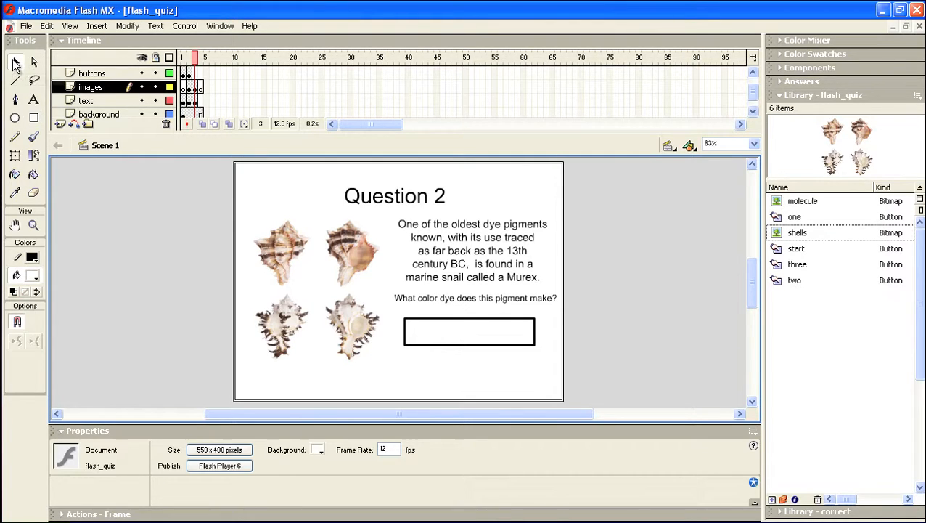
double_click(405, 332)
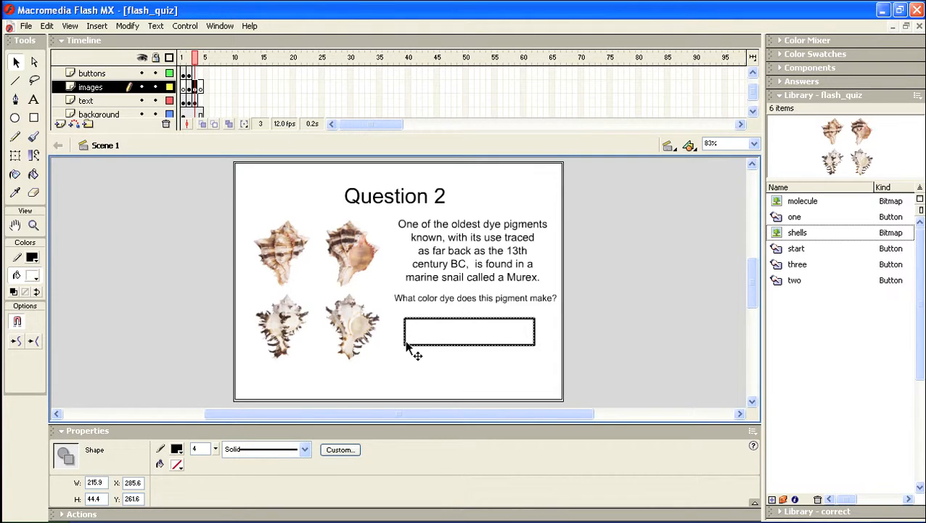
left_click(215, 449)
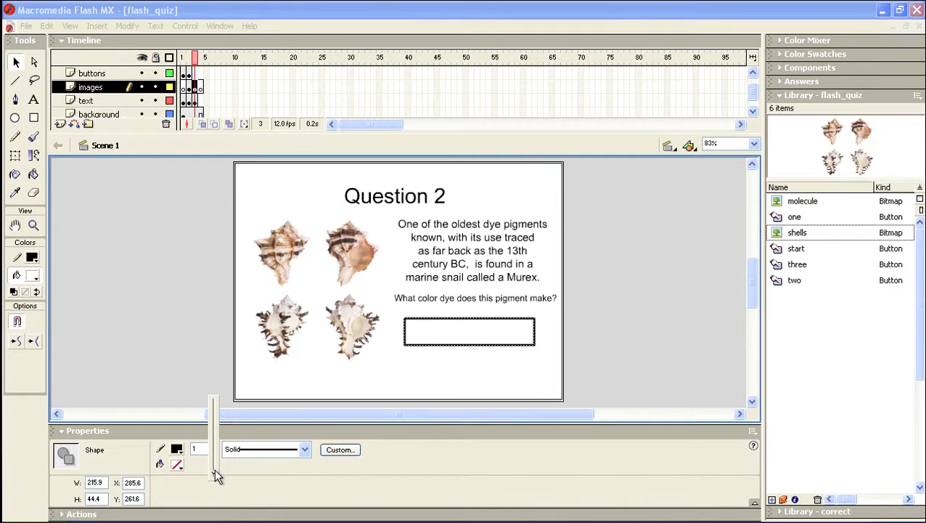
left_click(214, 471)
left_click(394, 365)
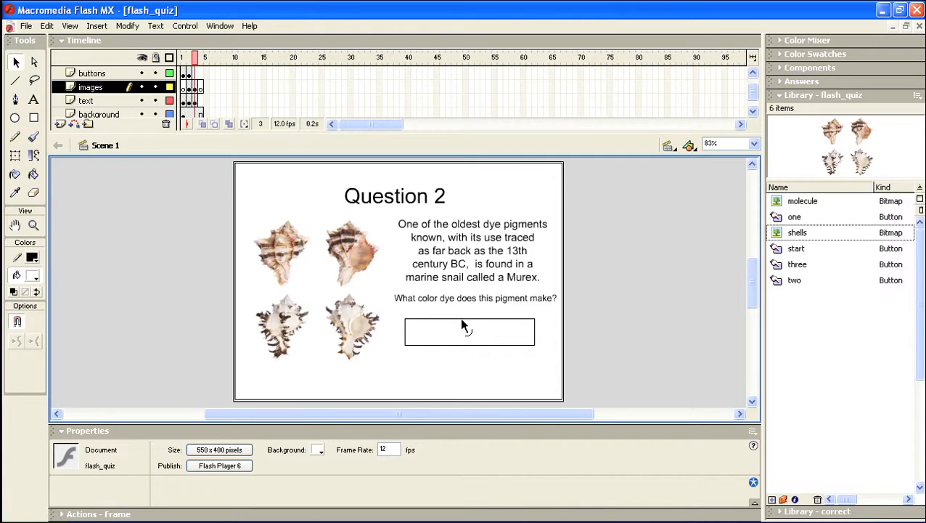
Nudge the rectangle, fill and outline together, right to about X 291.6.
left_click(499, 341)
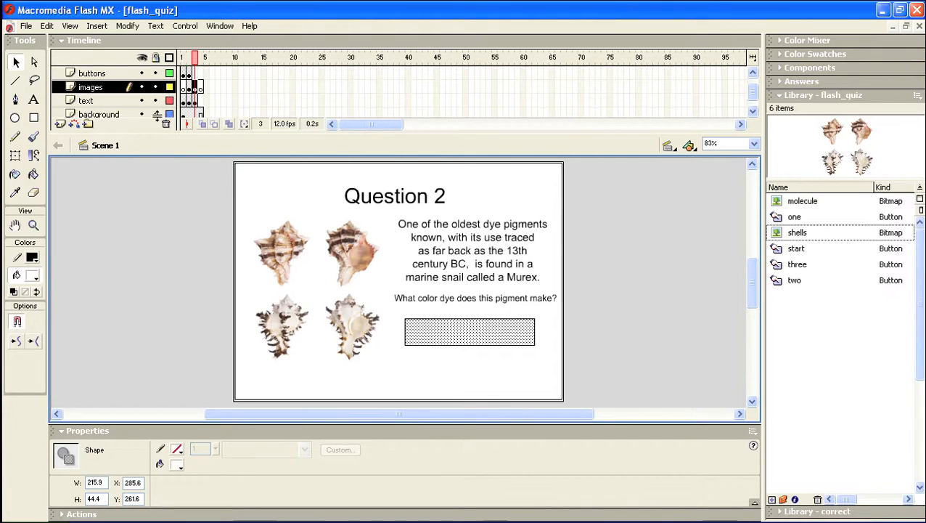
double_click(451, 334)
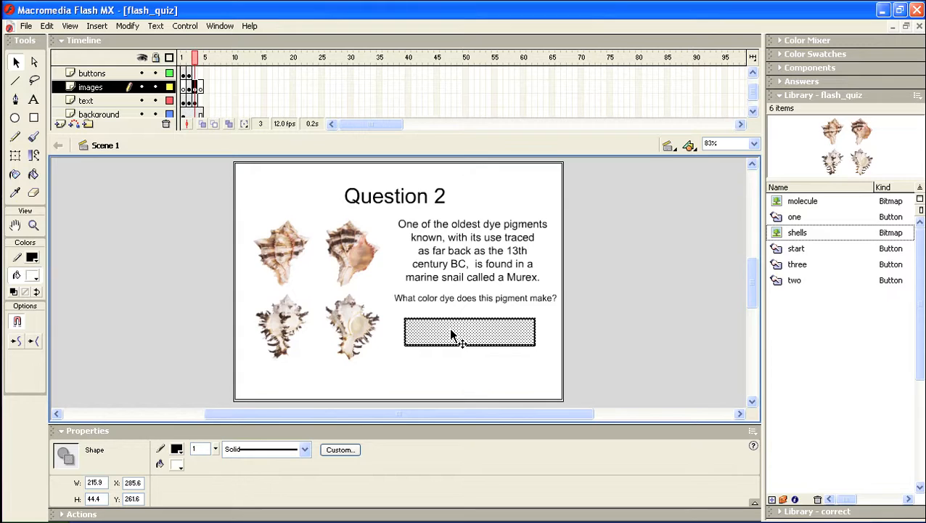
key("Right")
key("Right")
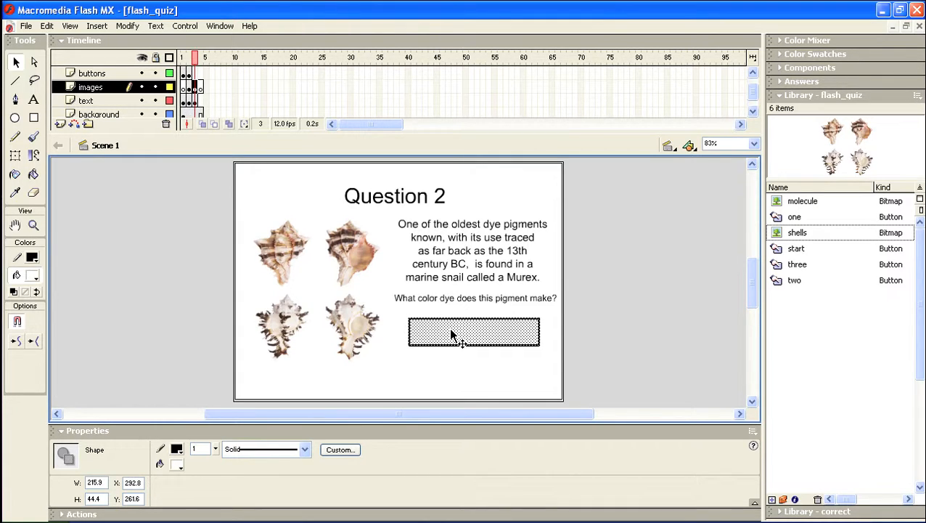
key("Right")
left_click(451, 356)
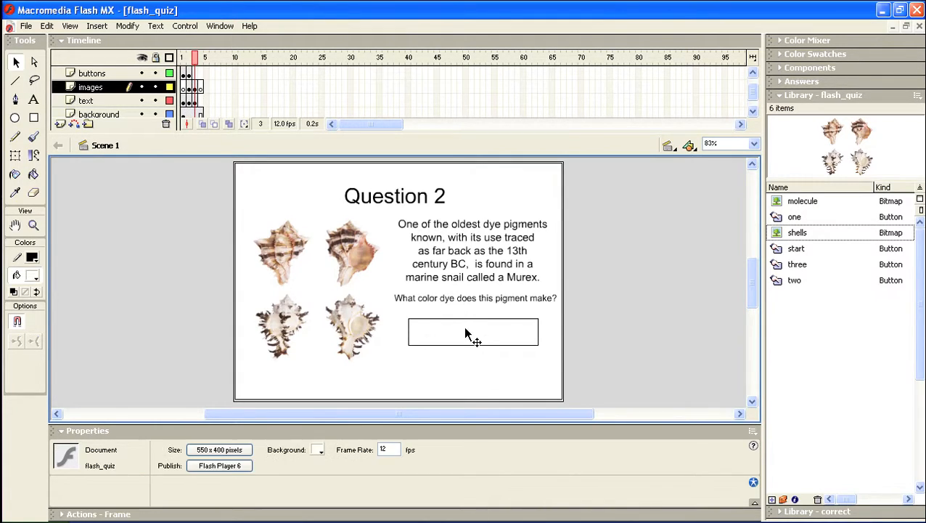
Try nudging only the rectangle's white fill down to about Y 268.8, and undo the move.
left_click(458, 325)
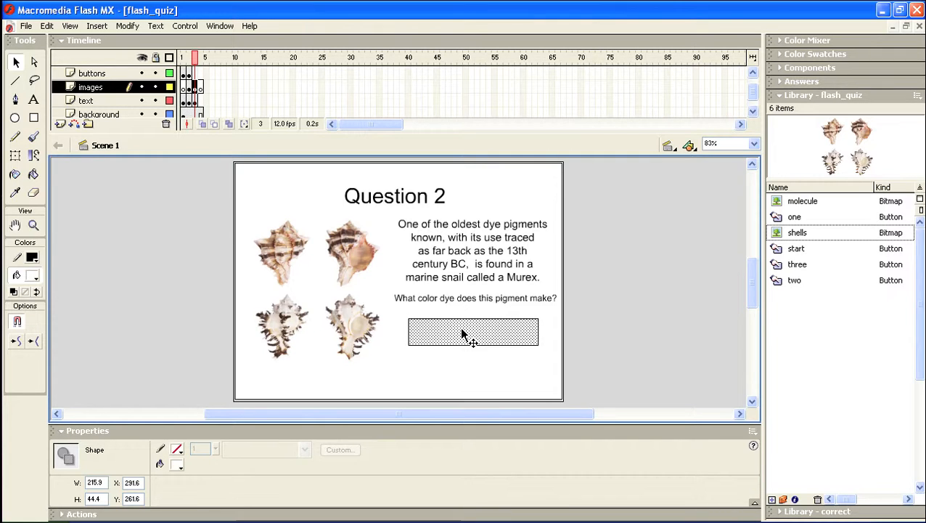
key("Down")
key("Down")
key("Down")
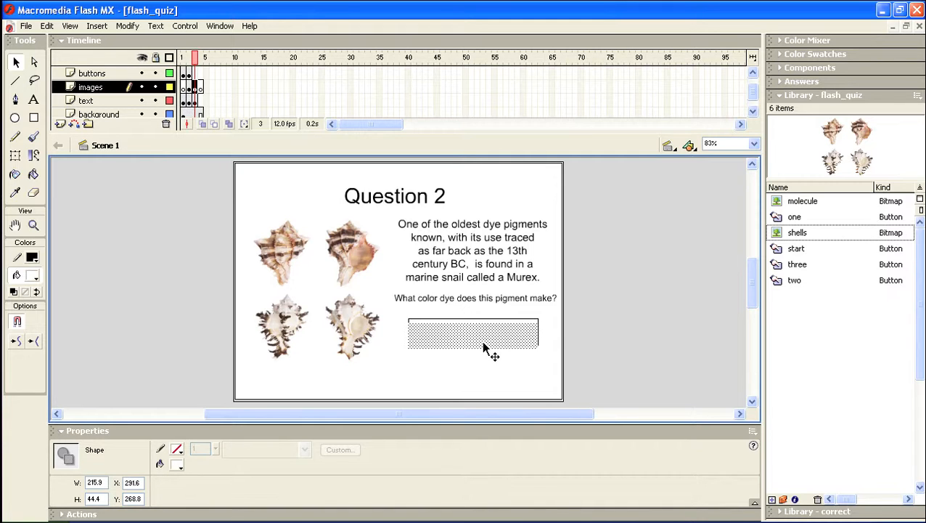
left_click(47, 26)
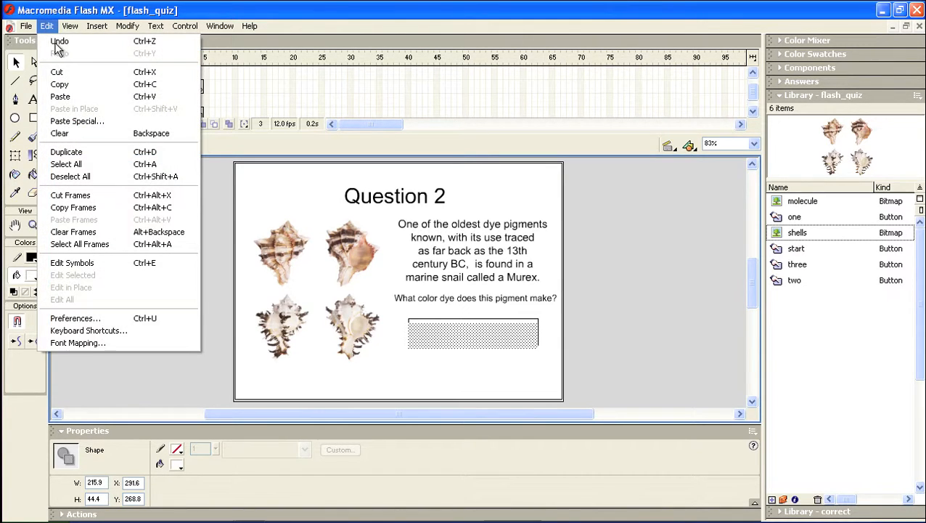
left_click(58, 41)
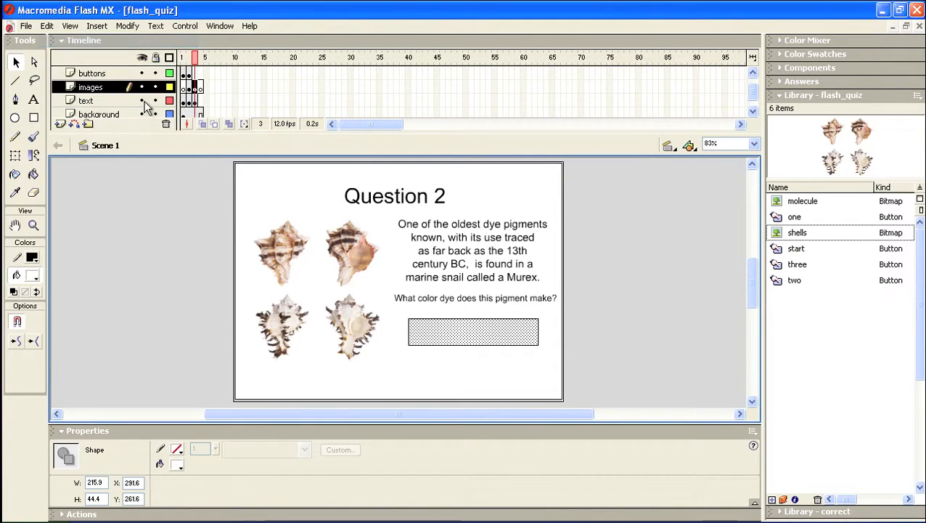
left_click(461, 390)
double_click(469, 327)
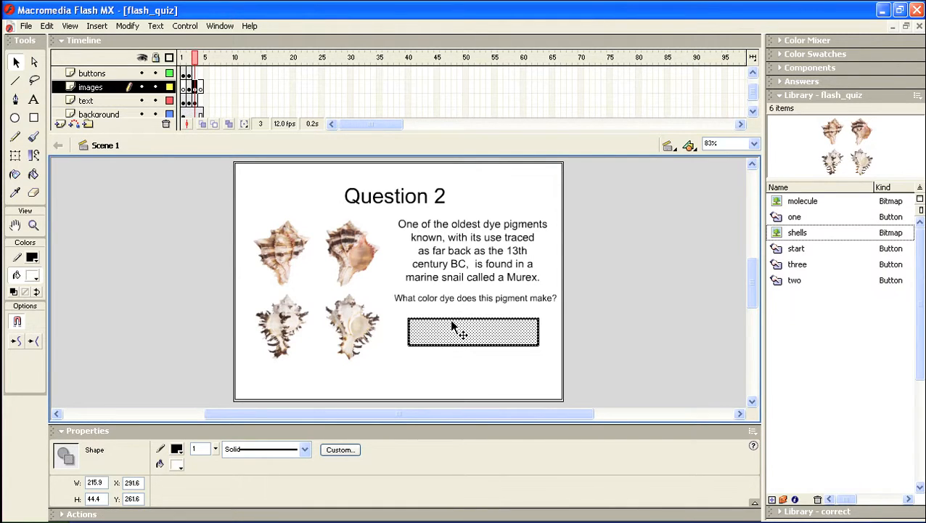
left_click(458, 376)
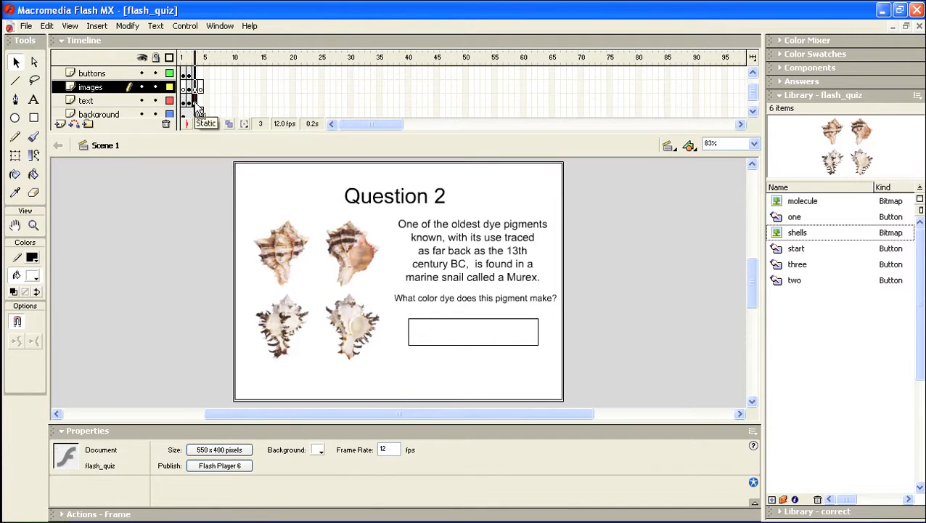
On frame 3 of the text layer, add a single-line Input Text box about 213.6 by 36.7 at the answer rectangle, at about X 293.2, Y 246.8.
left_click(194, 100)
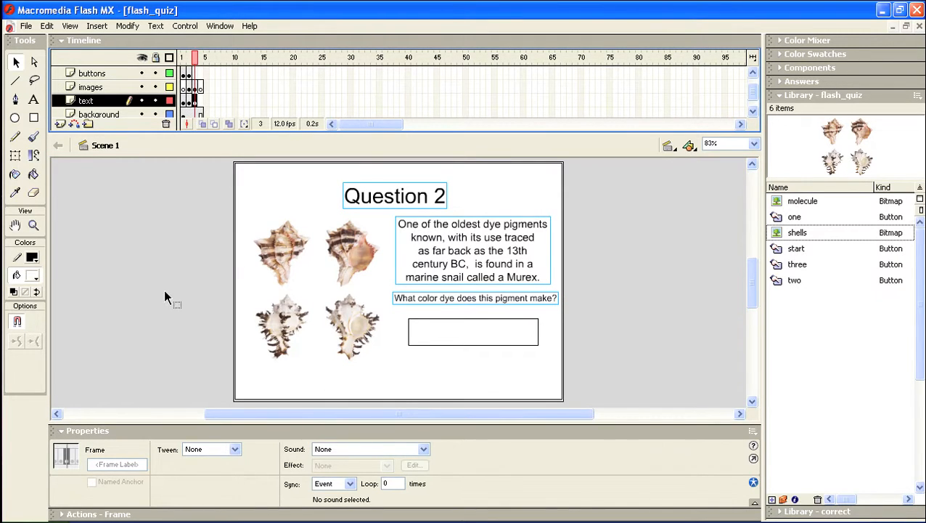
left_click(33, 100)
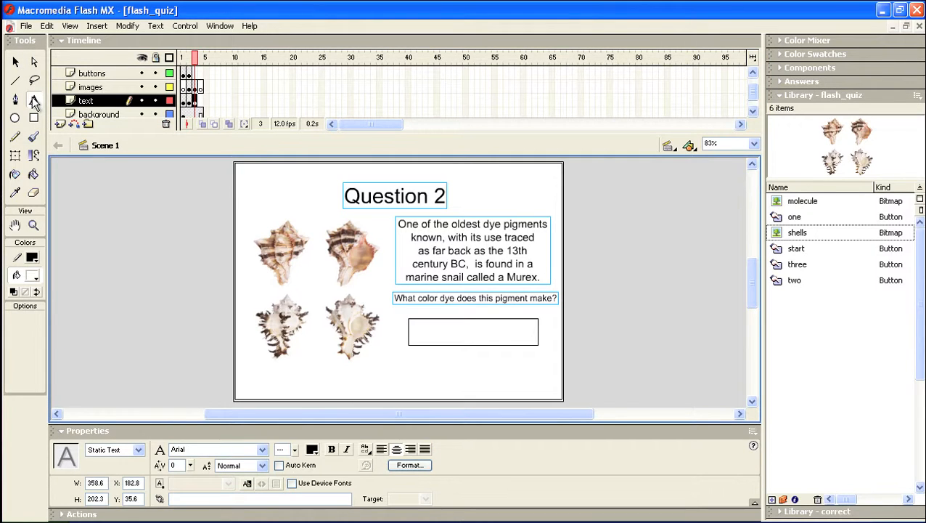
left_click(137, 449)
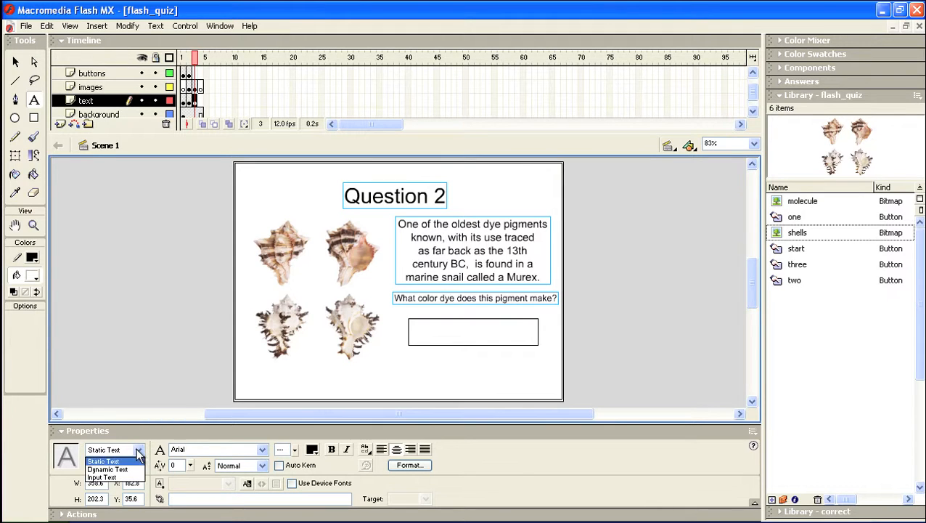
left_click(112, 478)
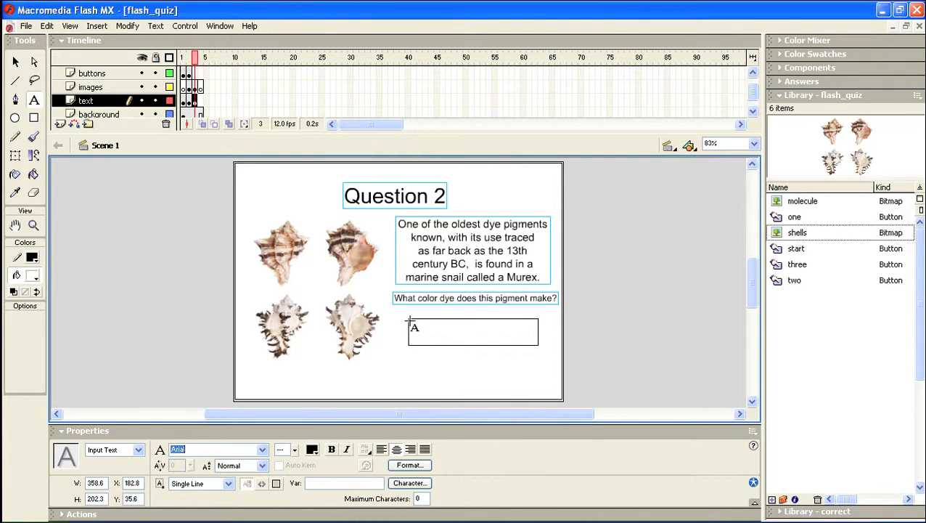
left_click(441, 330)
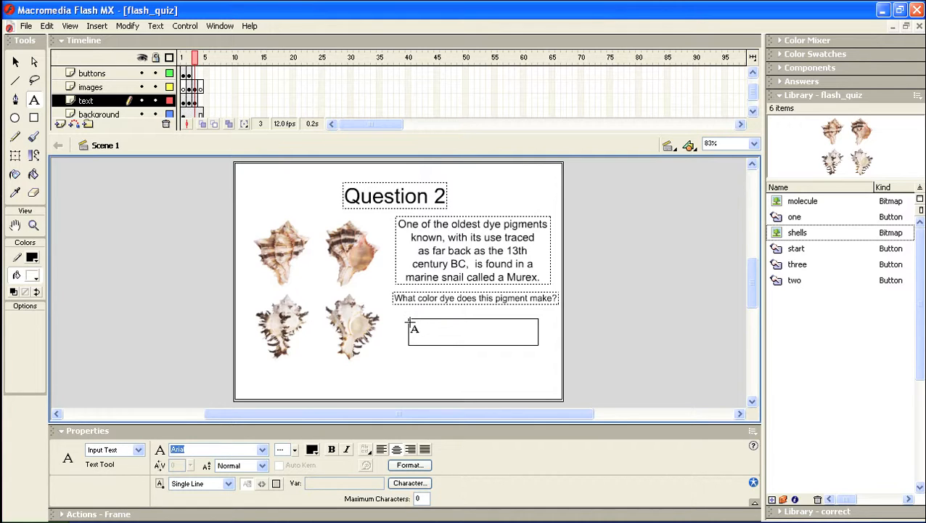
left_click(410, 320)
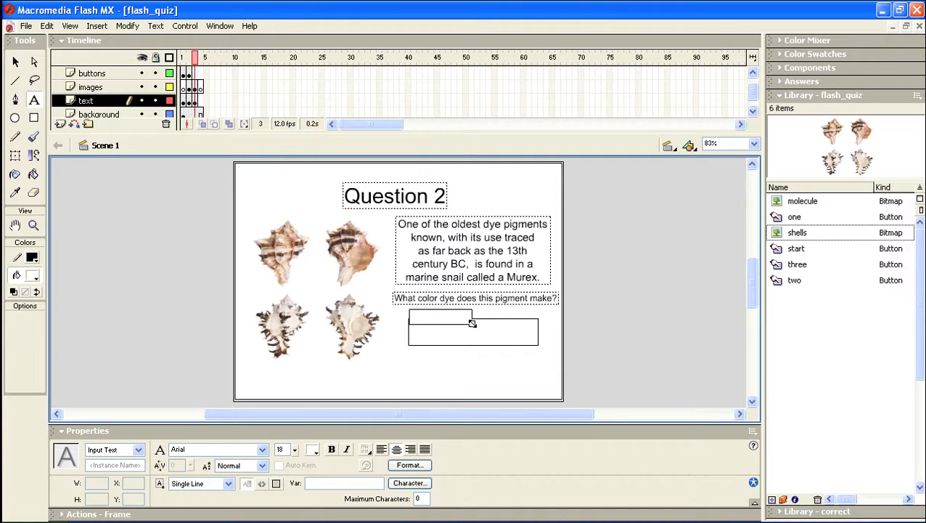
left_click_drag(471, 323, 536, 331)
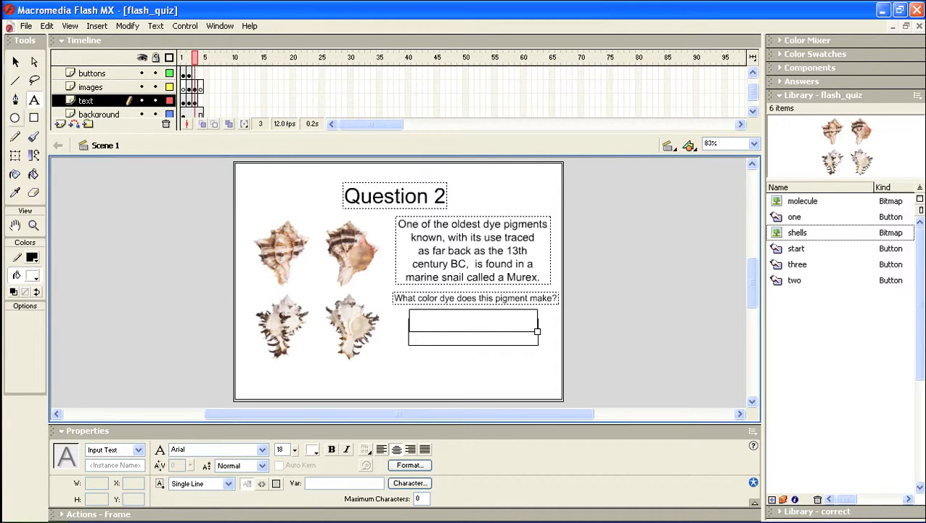
left_click(16, 62)
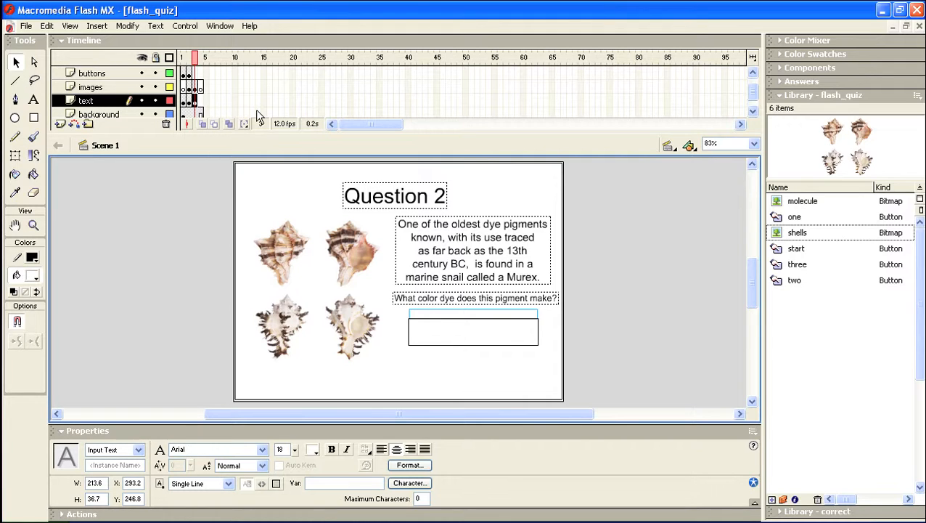
Copy the whole answer rectangle, fill and outline, from frame 3 of the images layer and delete the original.
left_click(193, 87)
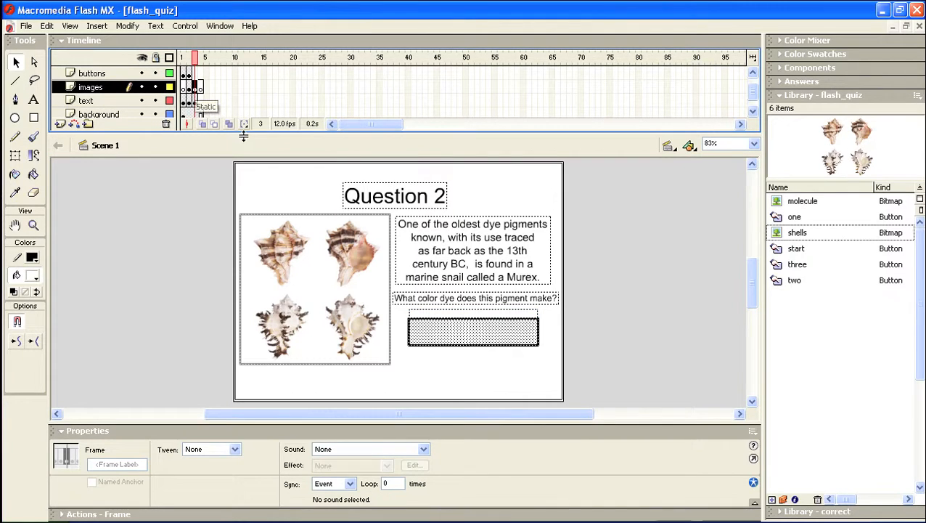
left_click(470, 370)
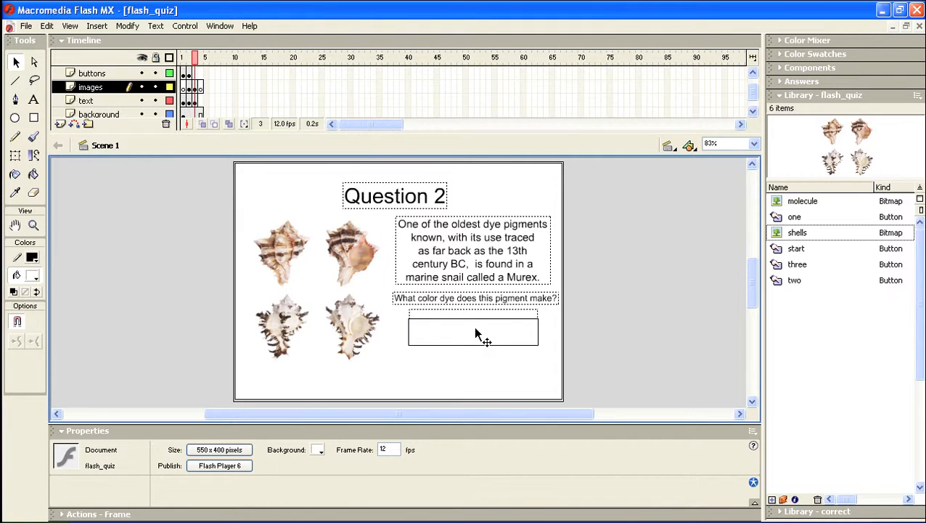
double_click(476, 335)
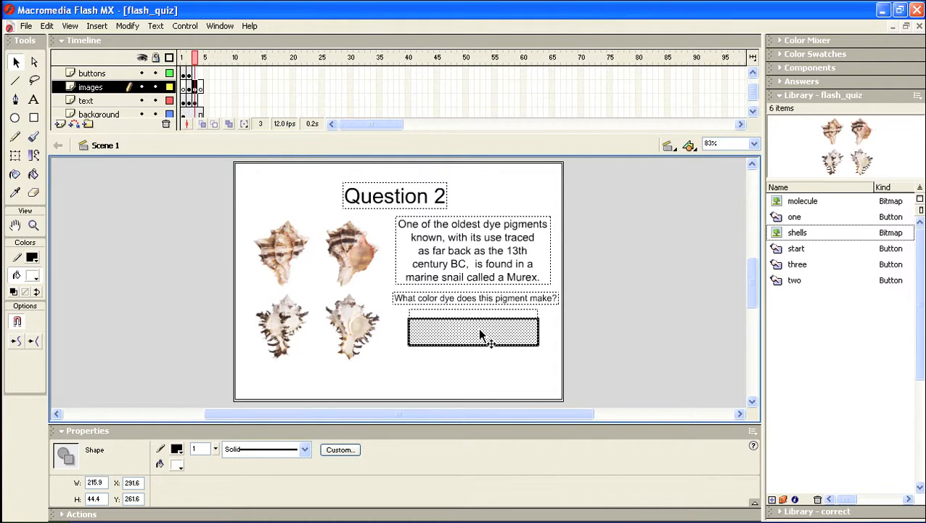
left_click(46, 27)
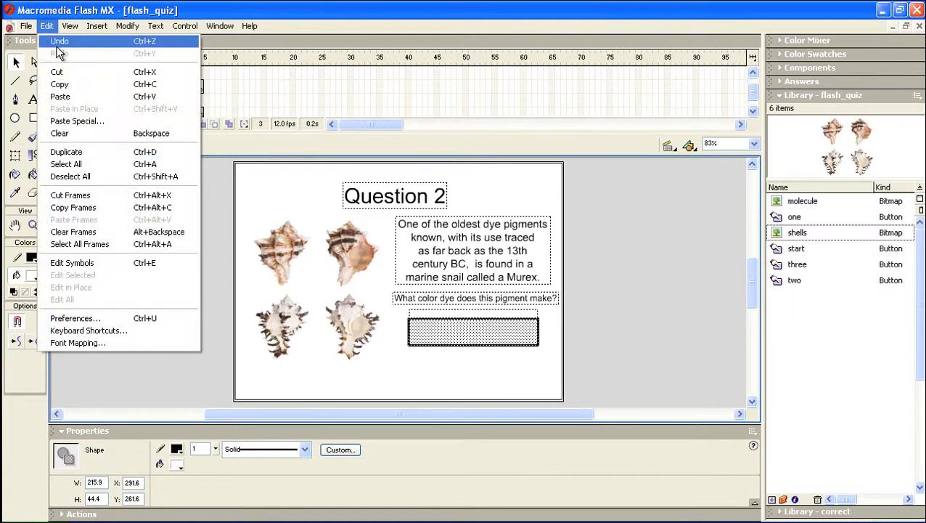
left_click(77, 86)
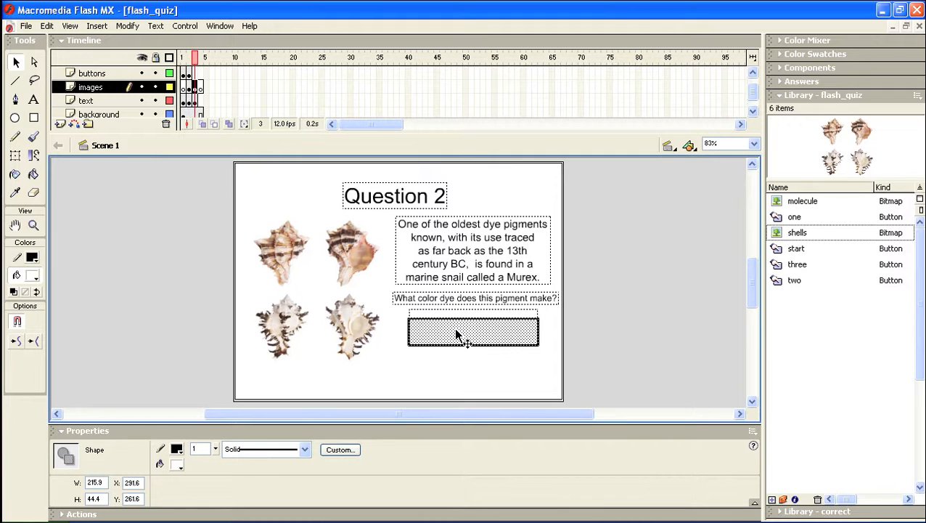
key("Delete")
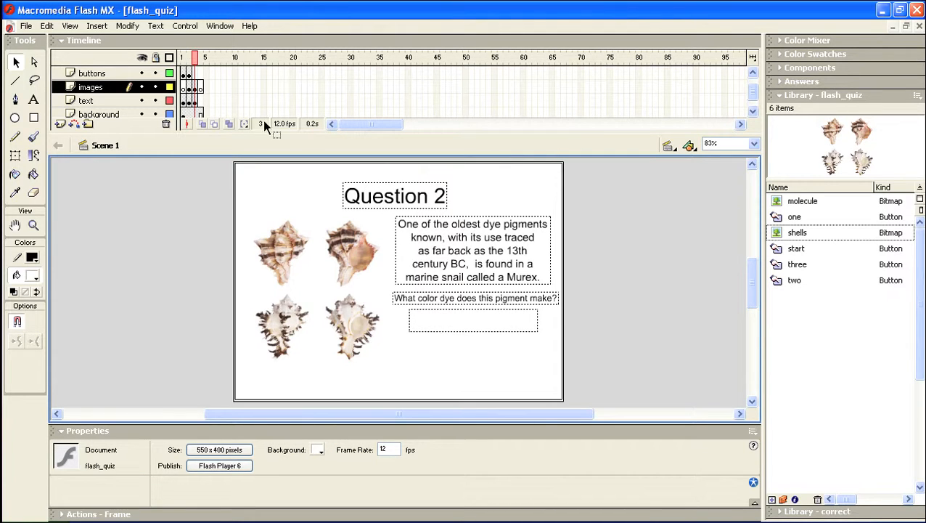
Insert keyframes at frames 3 and 4 of the background layer.
scroll(250, 108, "down", 2)
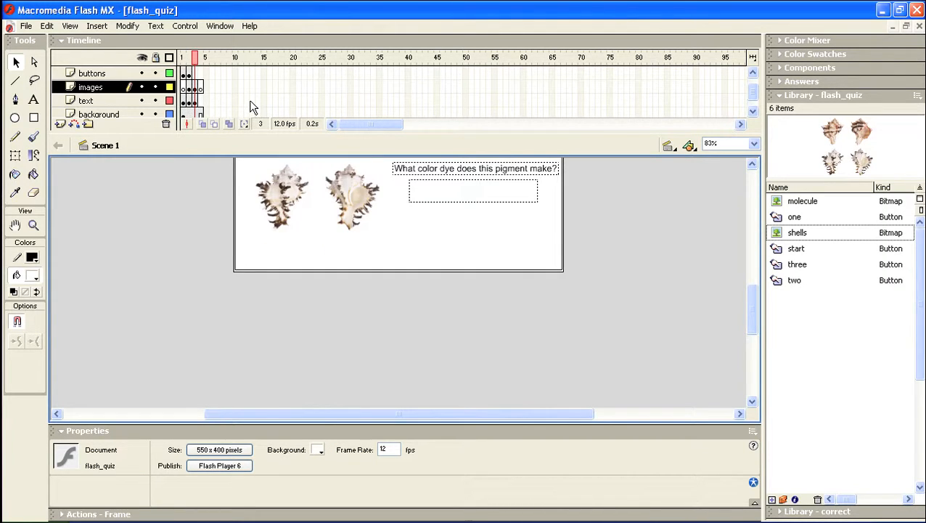
scroll(251, 107, "up", 1)
scroll(250, 101, "up", 1)
left_click(228, 87)
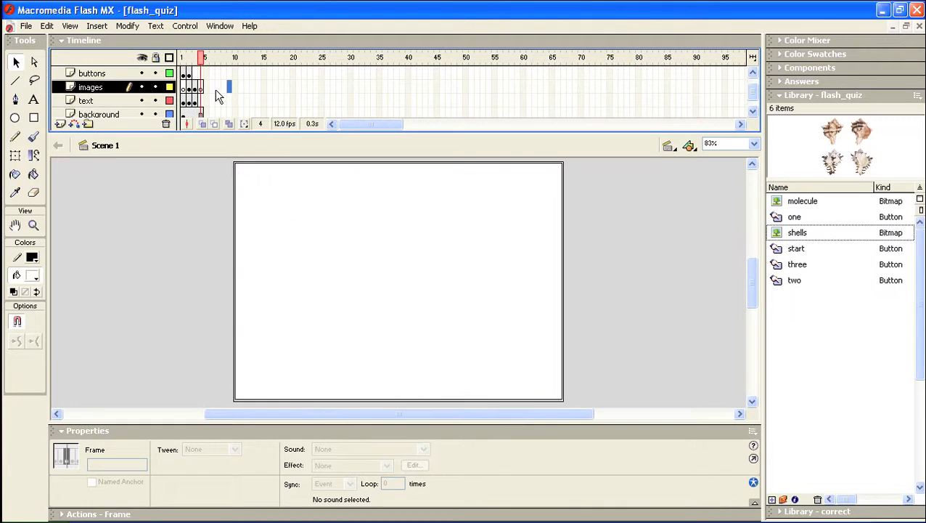
scroll(216, 90, "down", 1)
left_click(194, 100)
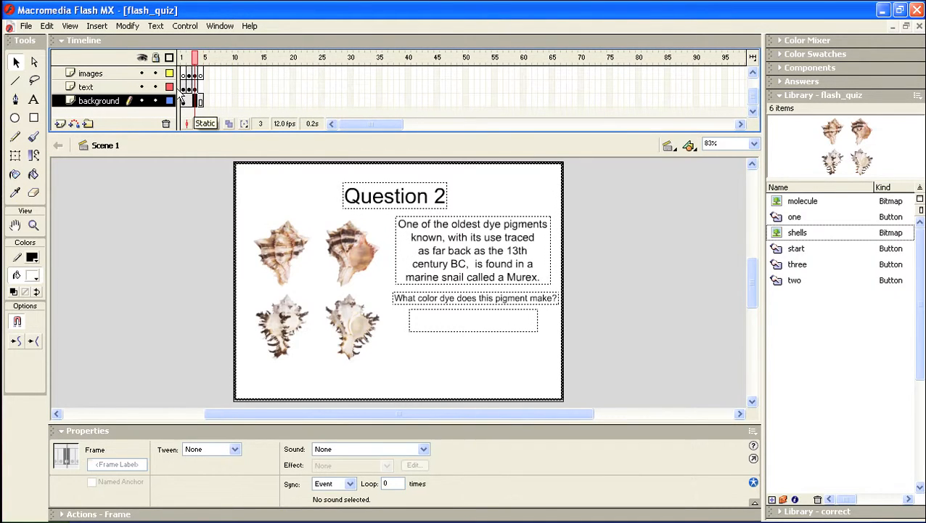
left_click(97, 26)
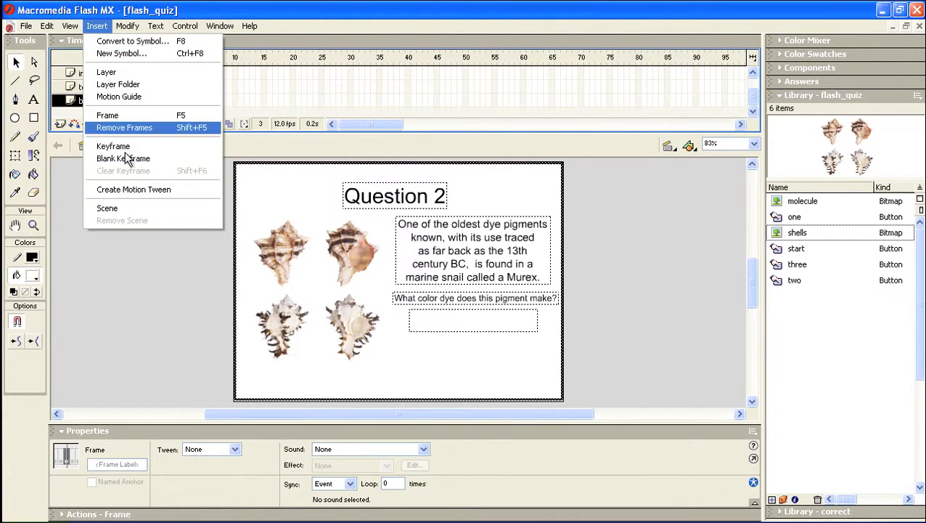
left_click(125, 151)
left_click(199, 100)
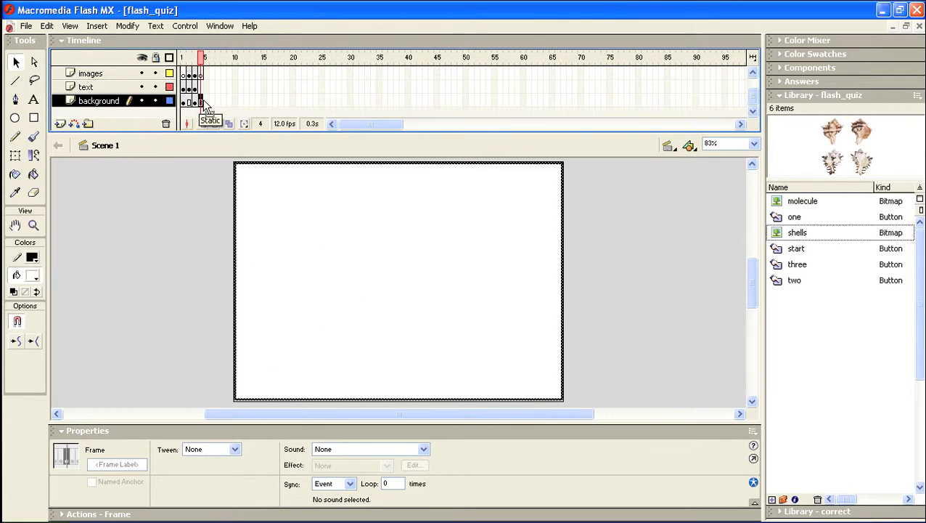
left_click(97, 26)
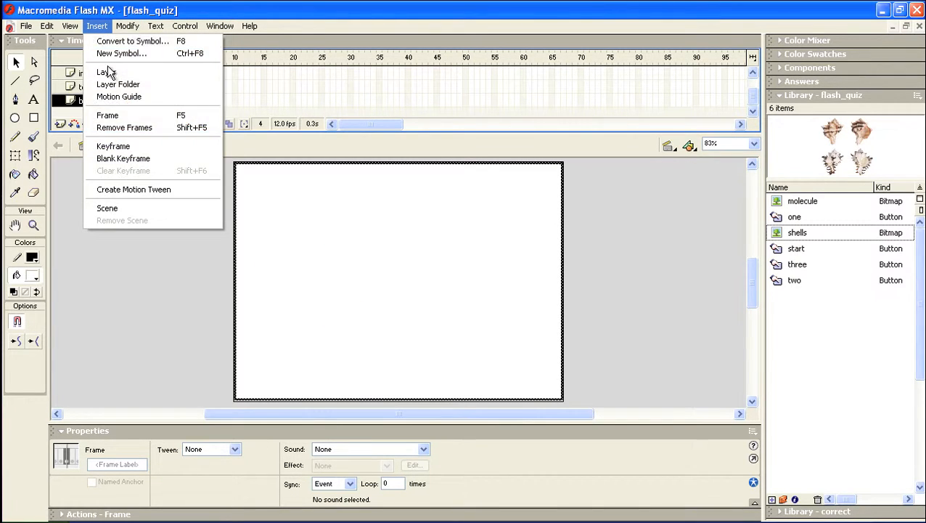
left_click(125, 147)
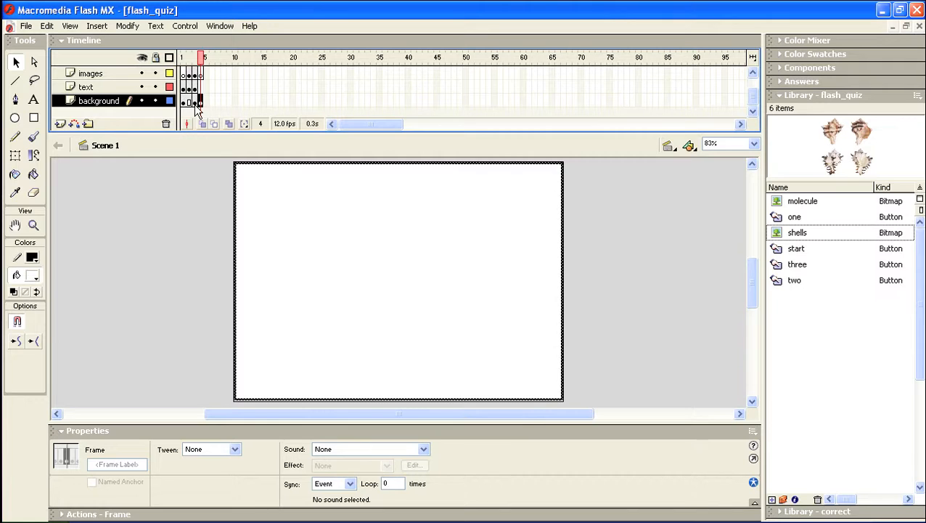
Paste the answer rectangle in place on frame 3 of the background layer.
left_click(195, 101)
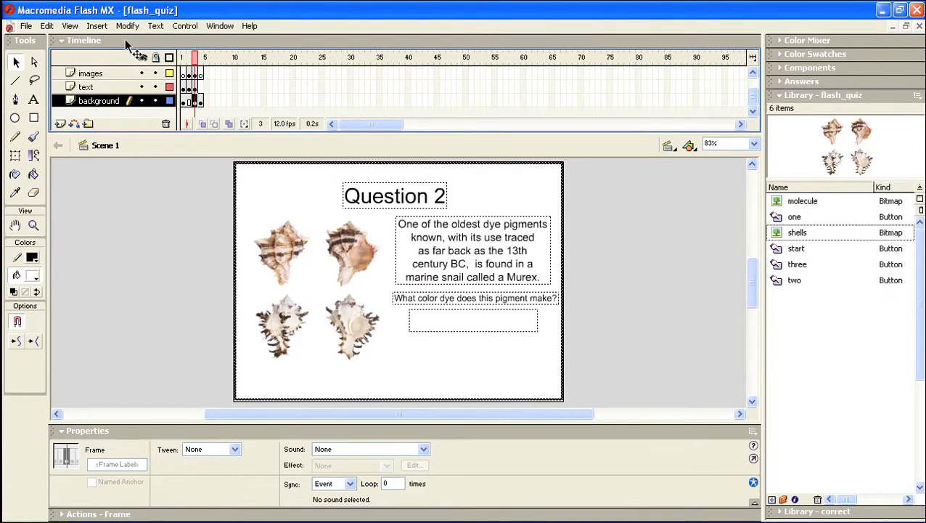
left_click(47, 26)
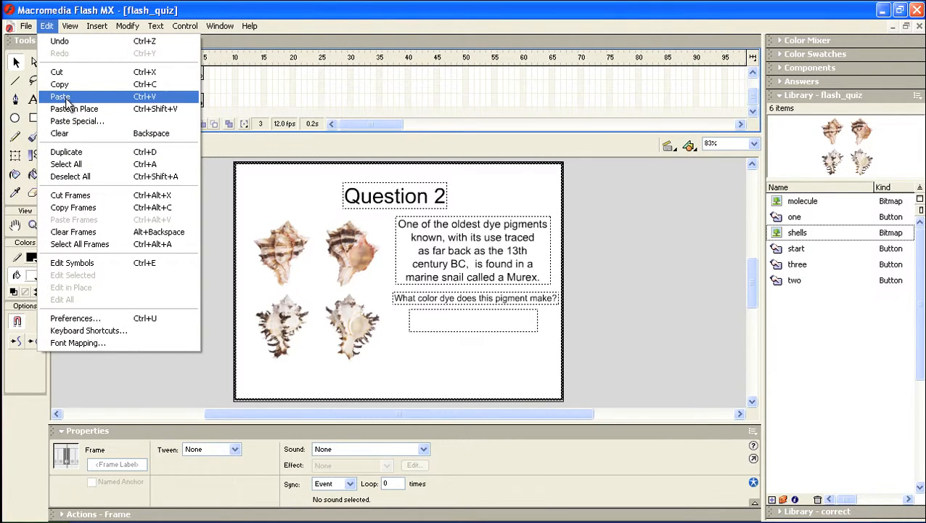
left_click(72, 108)
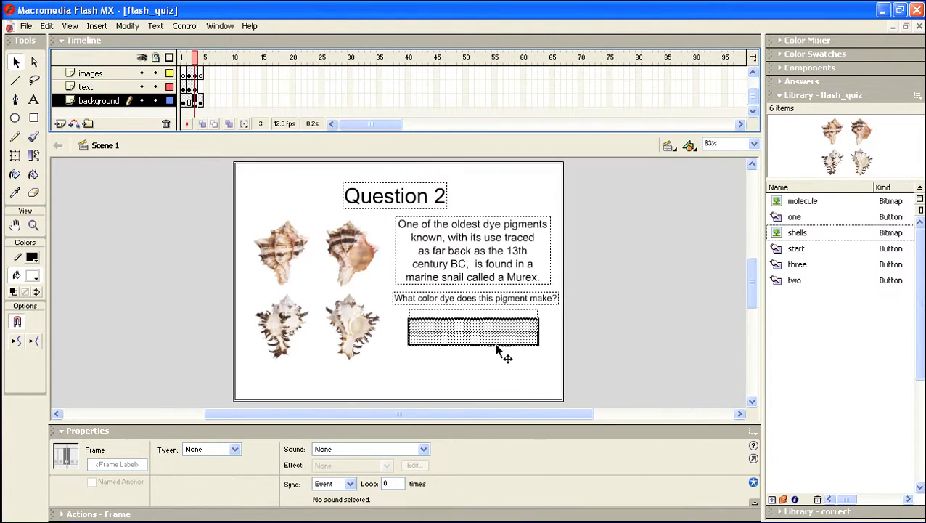
left_click(479, 366)
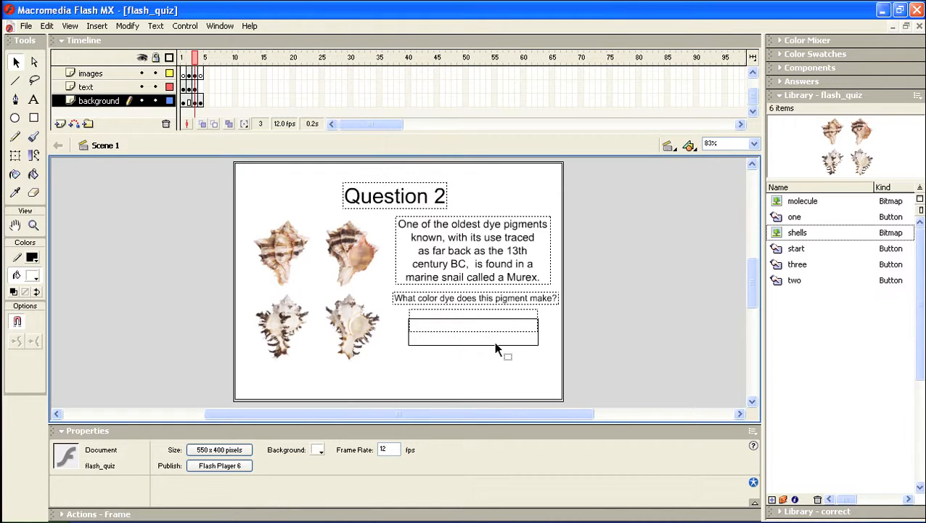
Nudge the input text box down into the answer rectangle, to about Y 266.1.
left_click(498, 320)
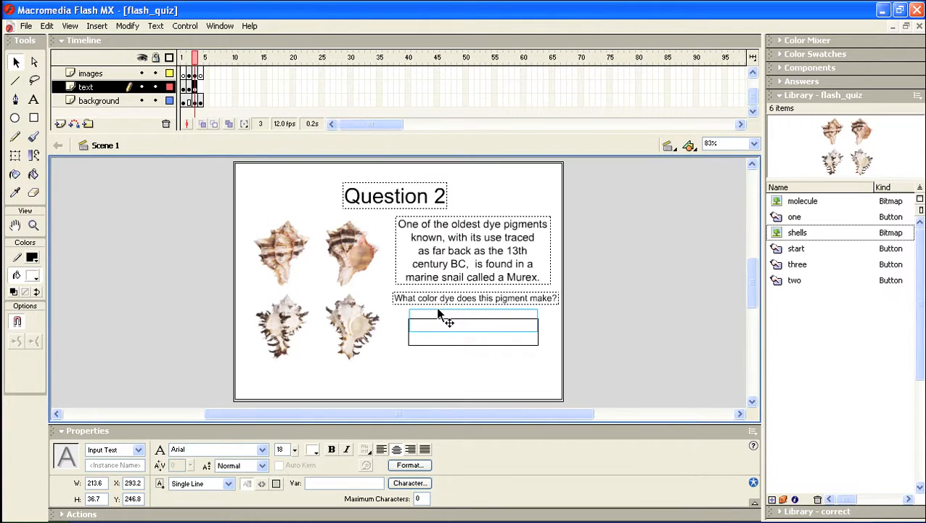
left_click(395, 329)
left_click(410, 315)
key("Down")
key("Down")
key("Down")
key("Down")
key("Down")
key("Down")
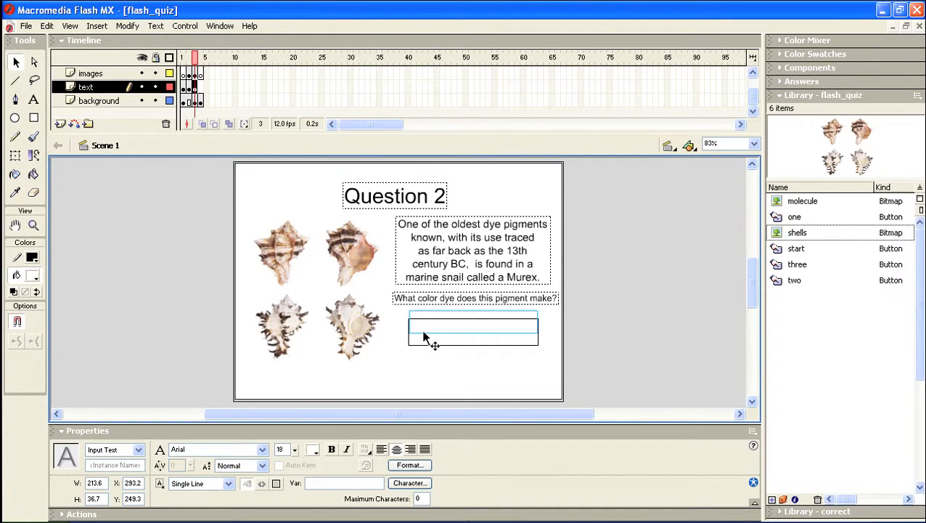
key("Down")
key("Down")
key("Down")
key("Down")
key("Down")
key("Down")
key("Down")
key("Down")
key("Down")
key("Down")
key("Down")
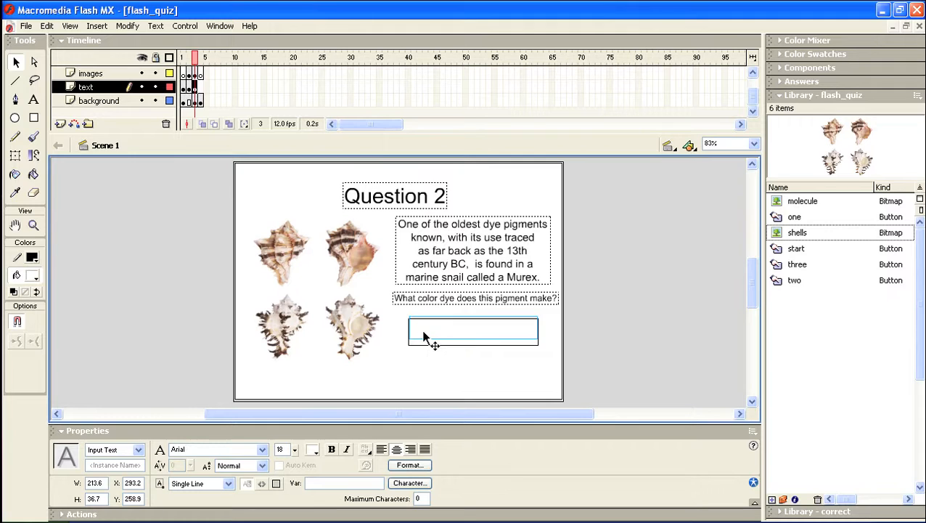
key("Down")
key("Down")
key("Down")
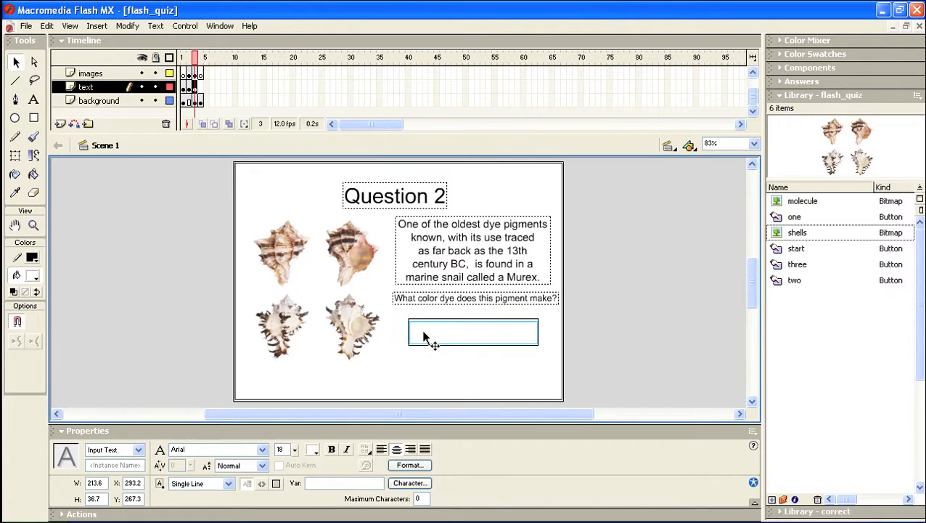
key("Up")
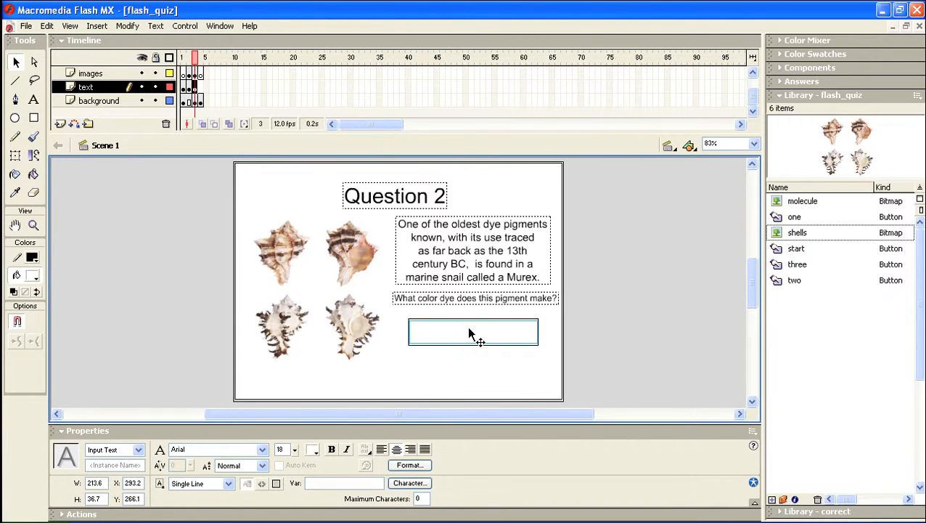
Set the input text box's font size to 28 and its instance name to answer, keeping the type Input Text.
double_click(468, 332)
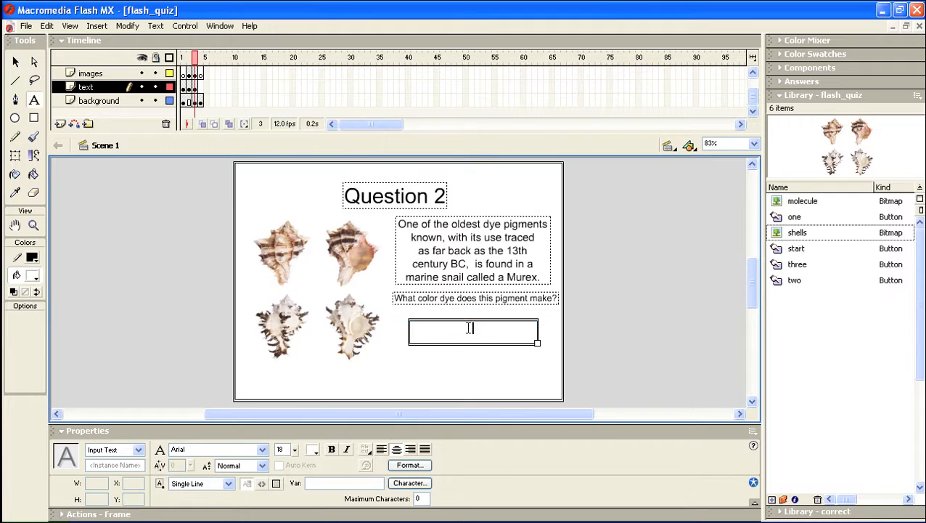
left_click(295, 450)
left_click_drag(296, 449, 297, 445)
left_click(119, 465)
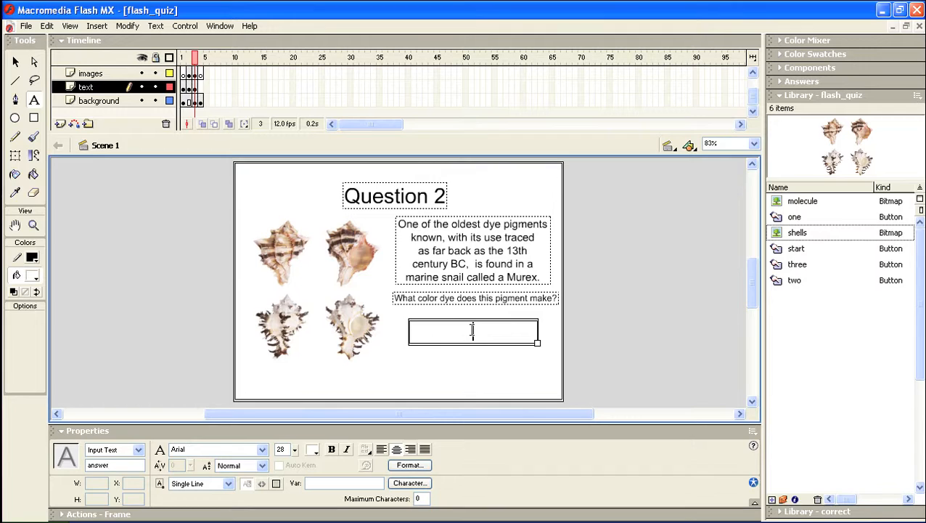
left_click(138, 450)
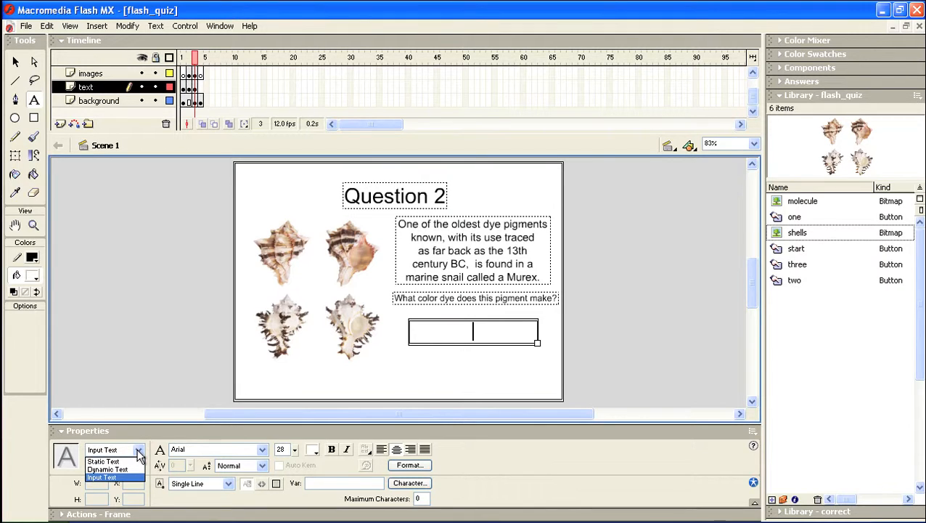
left_click(102, 477)
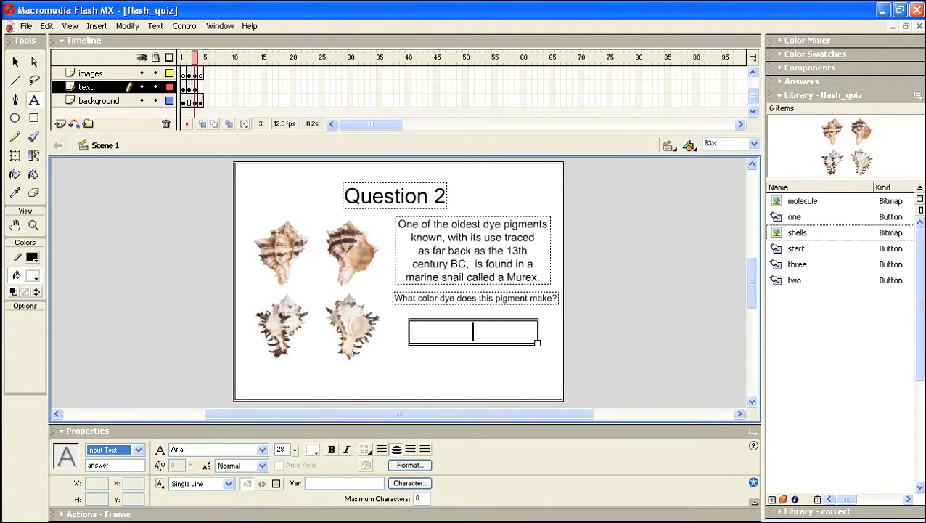
left_click(14, 64)
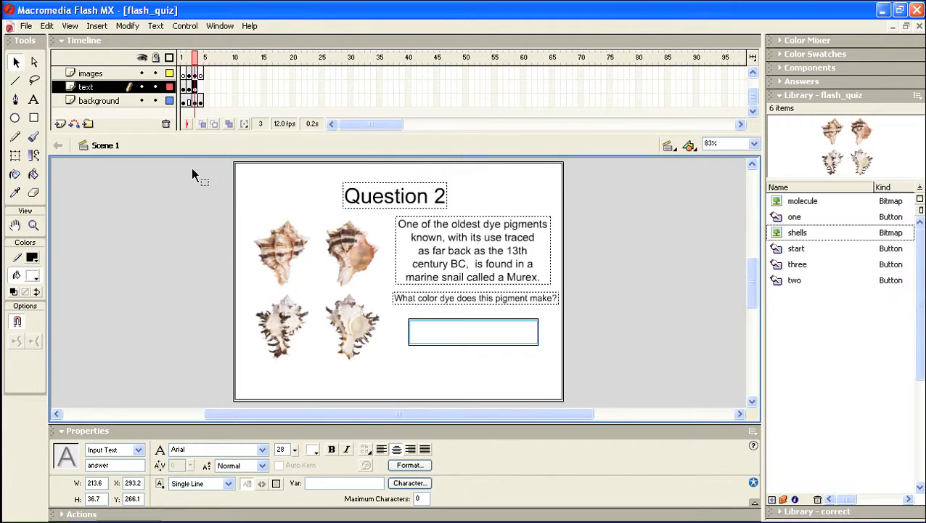
left_click(447, 367)
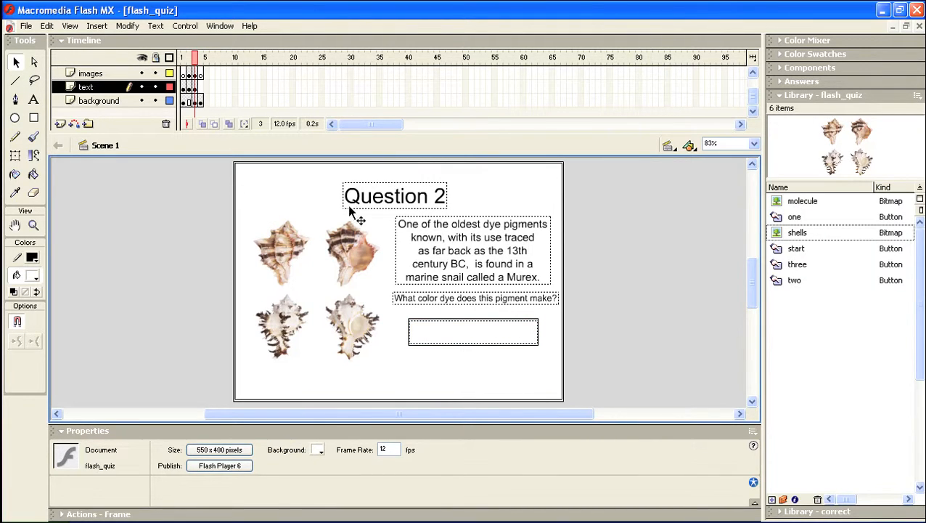
Insert a keyframe at frame 3 of the buttons layer to carry over the numbered buttons 1, 2 and 3.
scroll(207, 85, "up", 3)
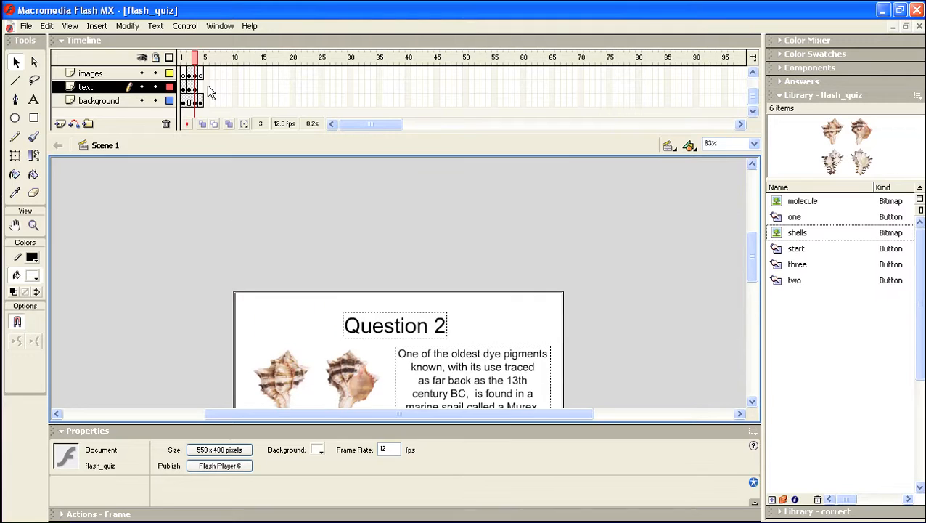
scroll(207, 85, "down", 3)
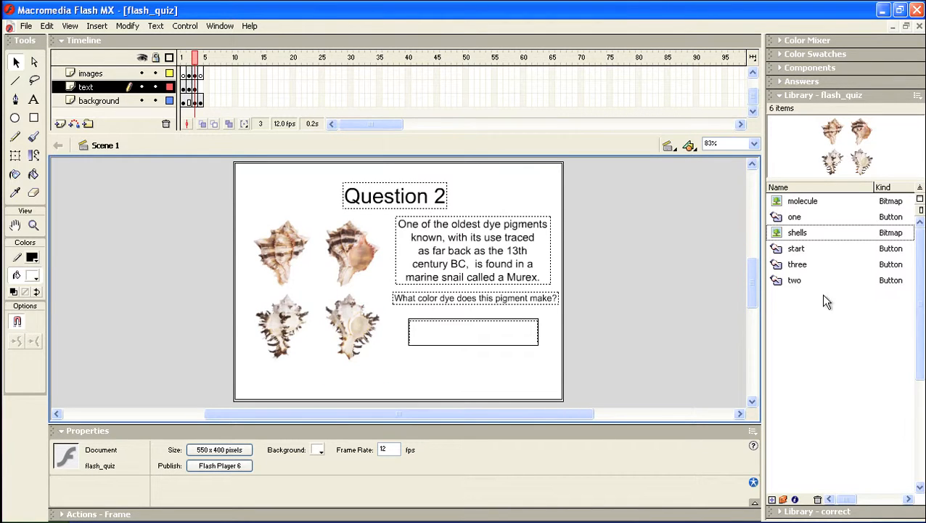
left_click(754, 87)
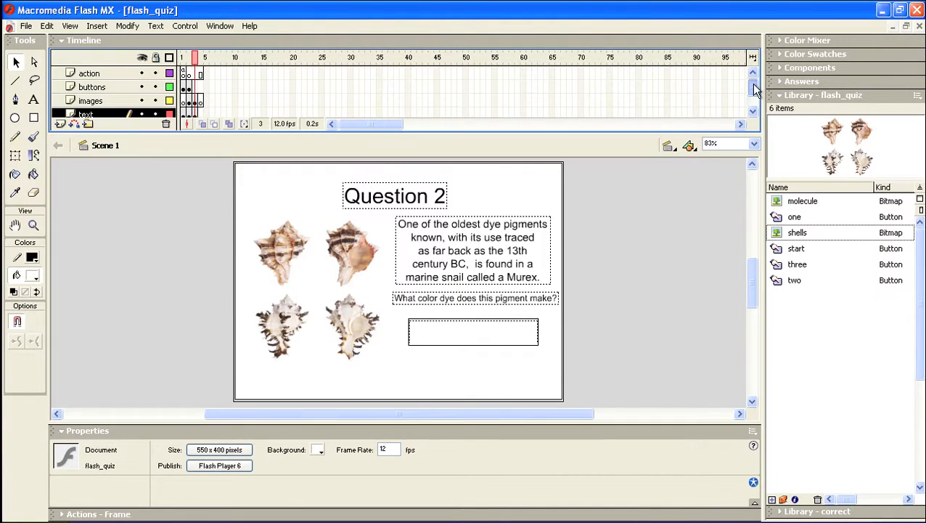
left_click(194, 87)
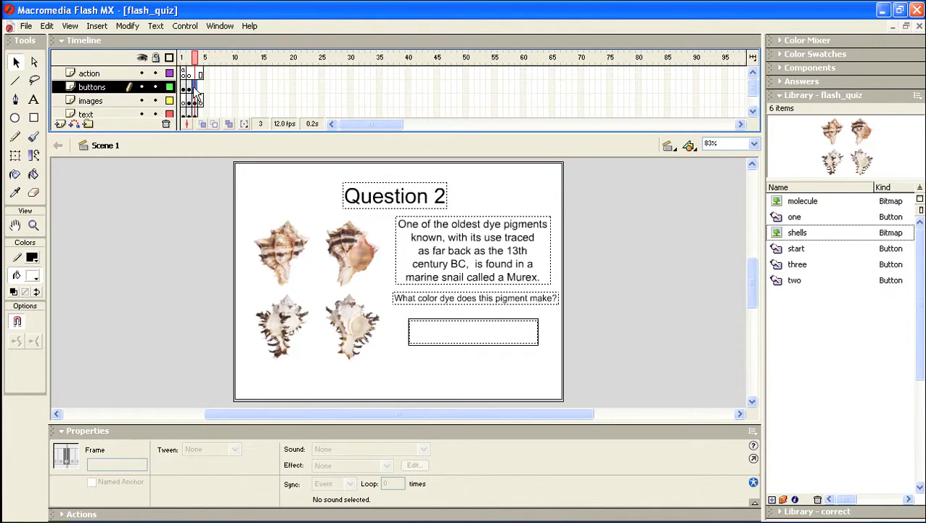
left_click(96, 25)
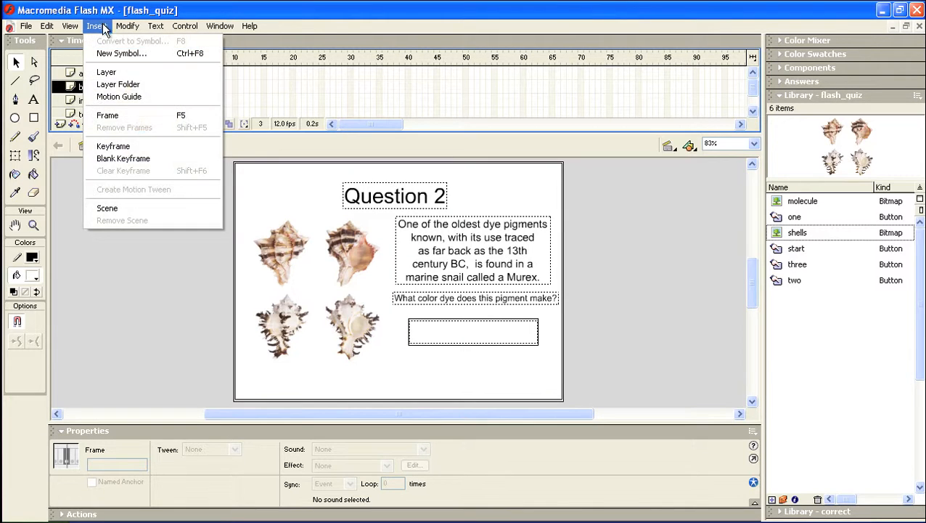
left_click(132, 146)
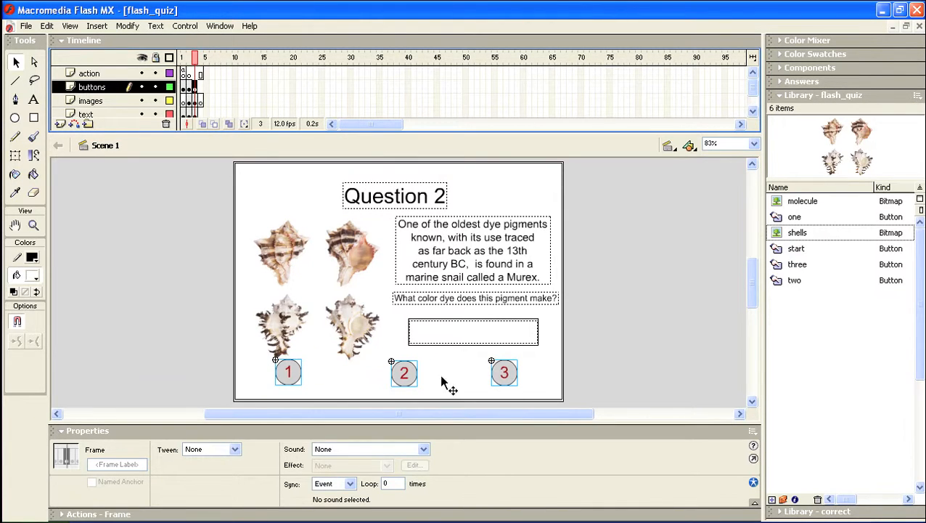
left_click(328, 386)
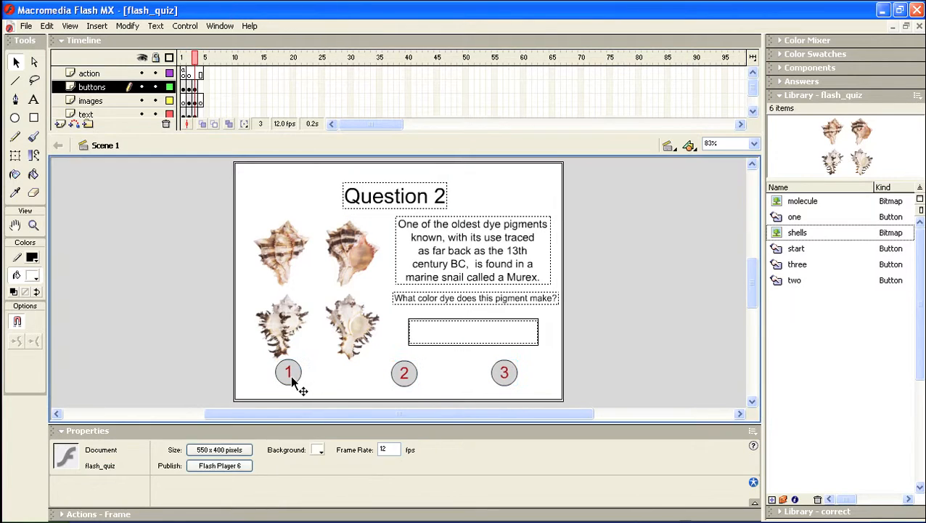
Delete the numbered buttons 1, 2 and 3 from frame 3 of the buttons layer.
left_click(294, 376)
key("Delete")
left_click(409, 376)
key("Delete")
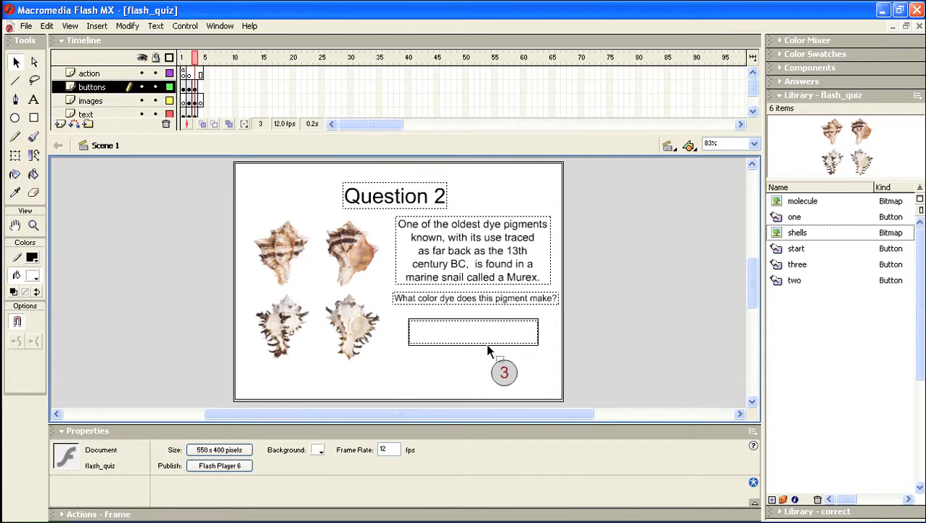
left_click(504, 373)
key("Delete")
Duplicate the start button symbol in the library as a button named submit.
left_click(783, 249)
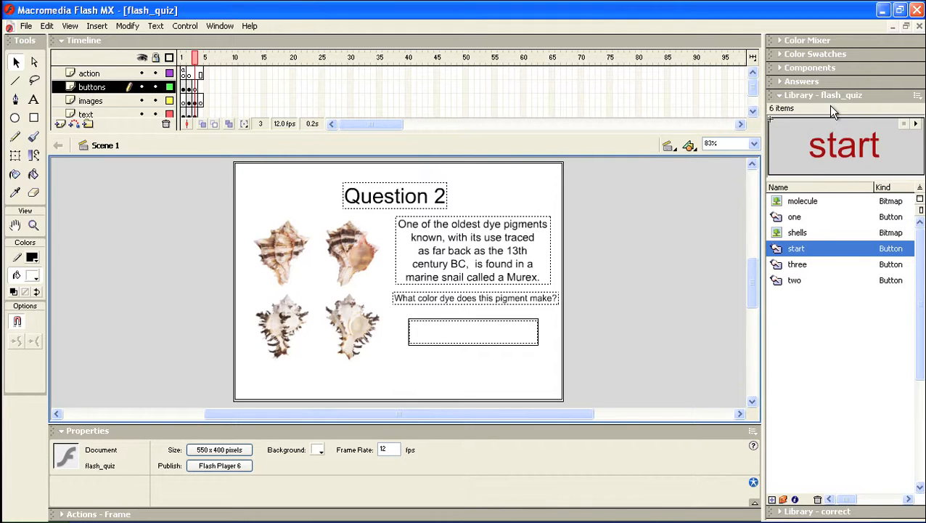
right_click(778, 250)
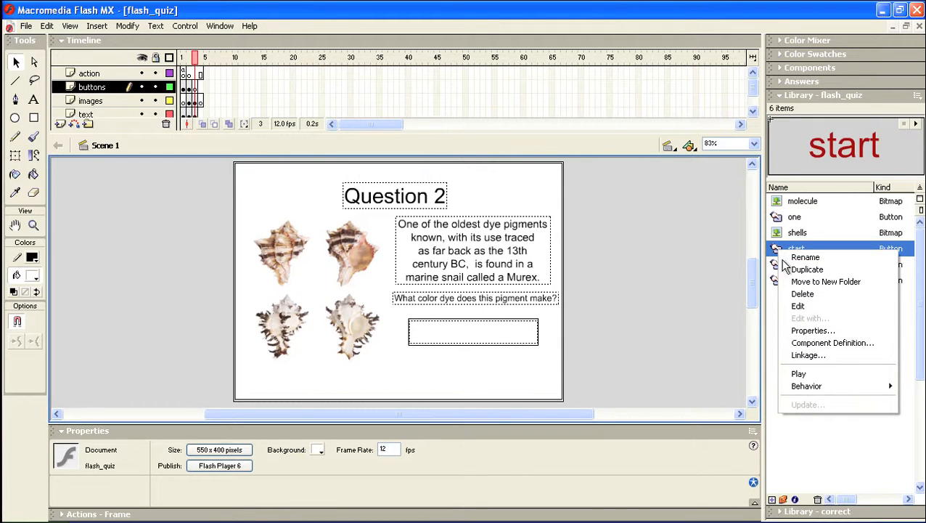
left_click(792, 270)
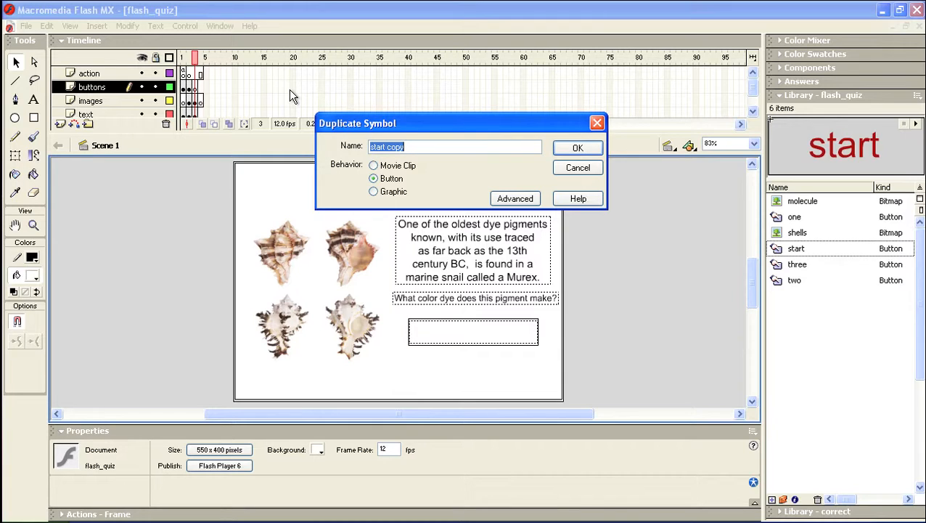
type("submit")
left_click(595, 148)
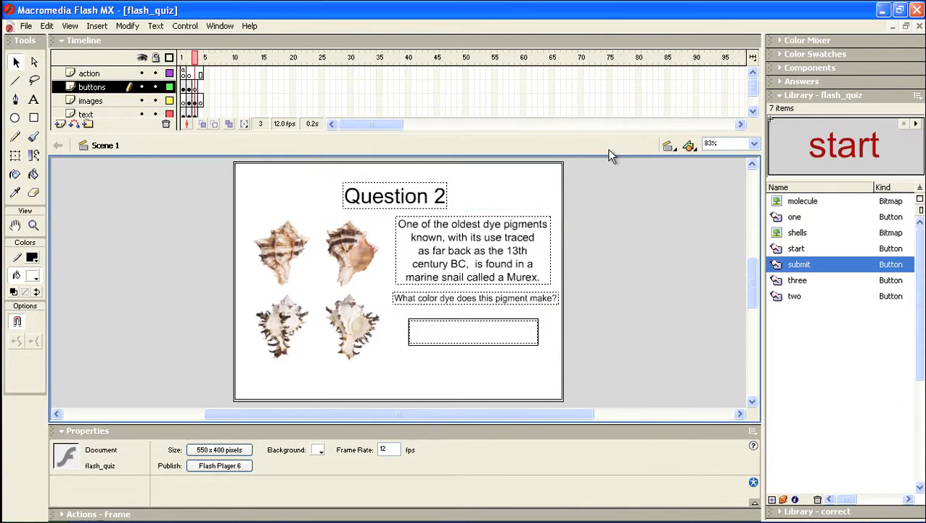
Open the submit symbol for editing and change its Up state label to submit.
double_click(779, 266)
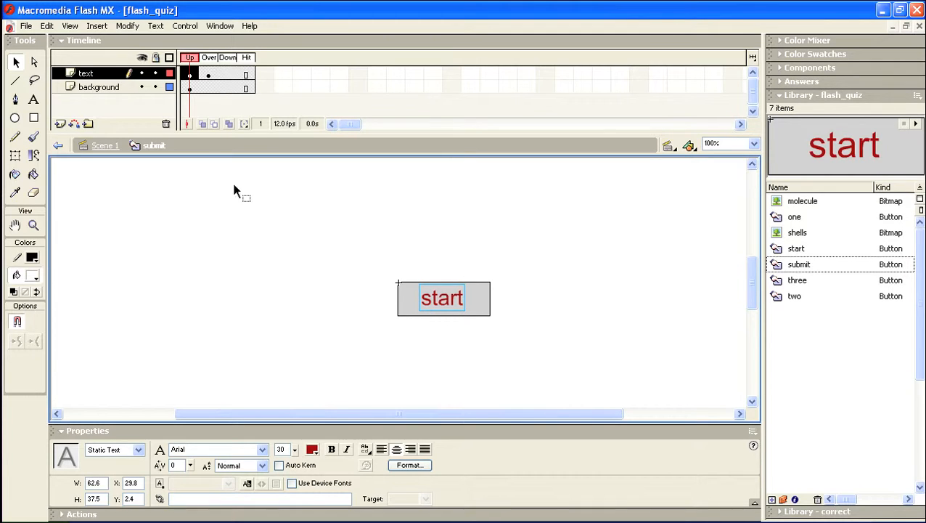
left_click(34, 102)
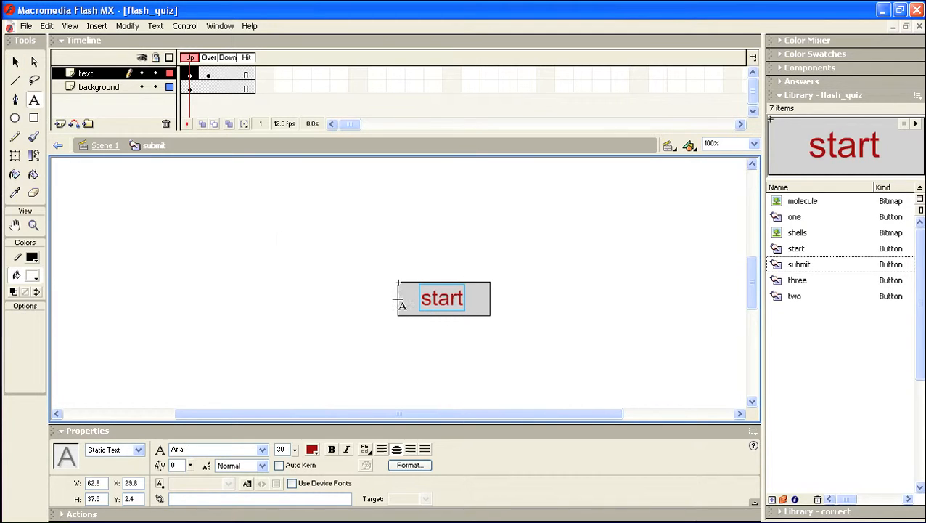
left_click(463, 299)
key("BackSpace")
key("BackSpace")
key("BackSpace")
key("BackSpace")
type("ubmit")
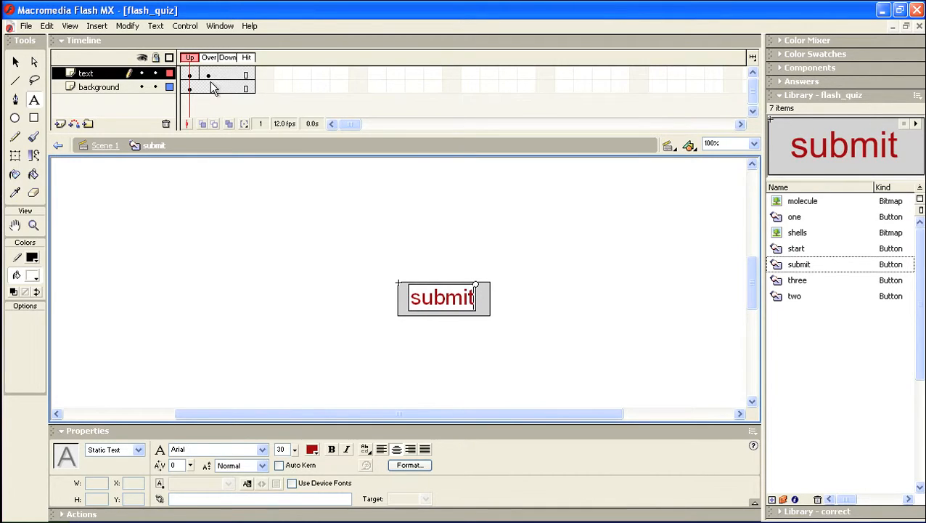
Change the label in the submit symbol's Over state to submit and return to Scene 1.
left_click(209, 75)
left_click(444, 296)
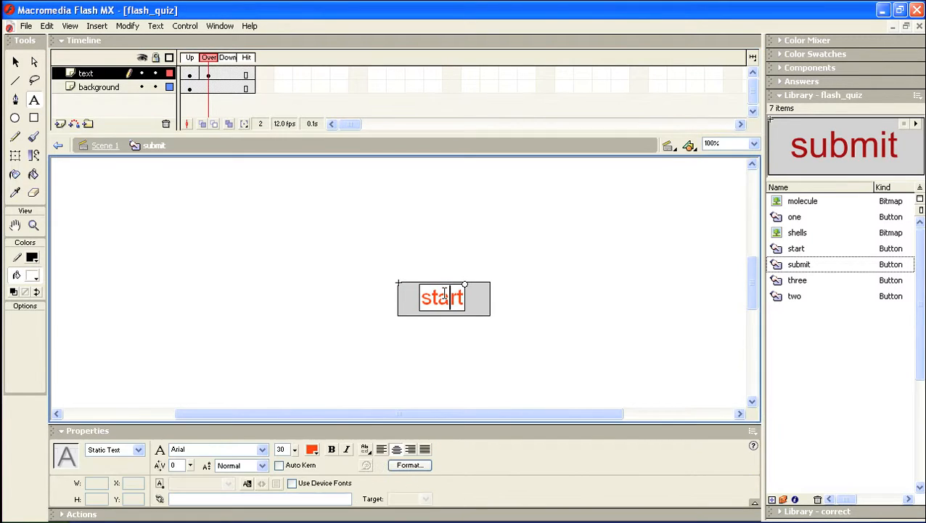
key("BackSpace")
key("BackSpace")
key("BackSpace")
key("BackSpace")
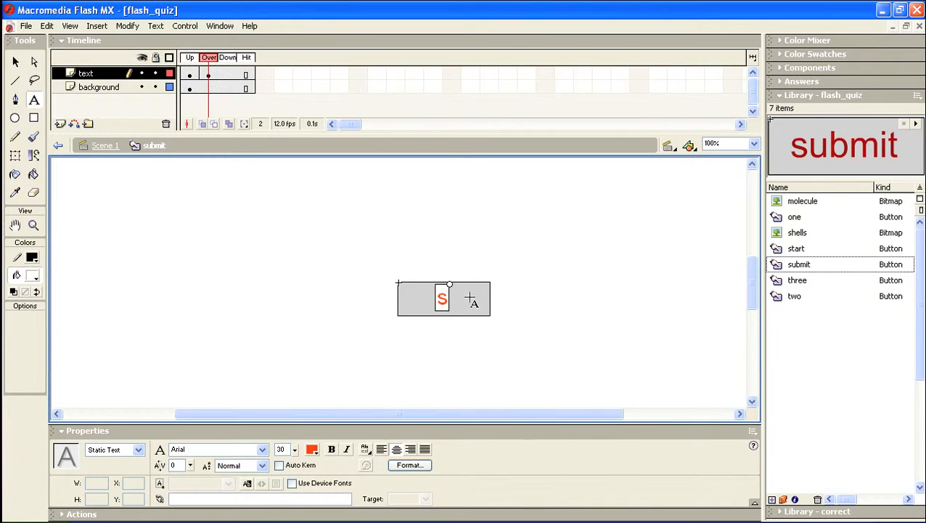
type("ubmit")
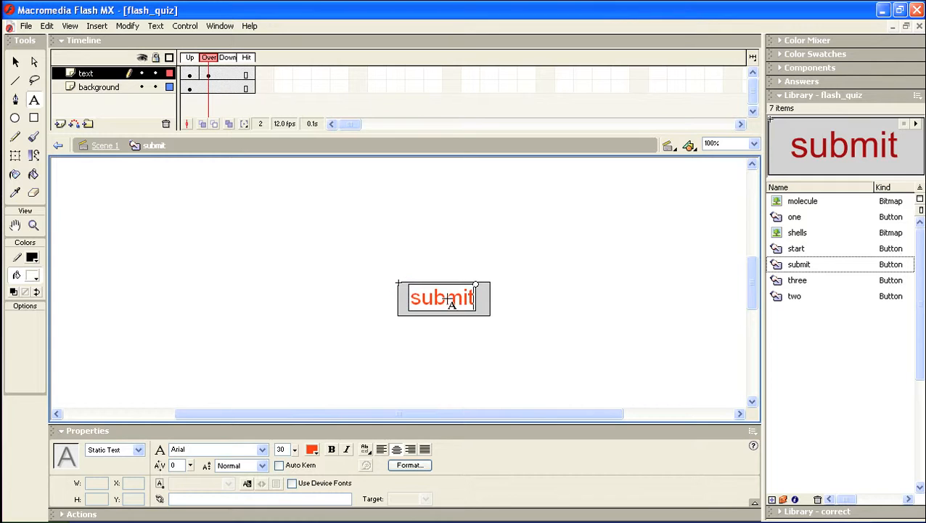
left_click(15, 62)
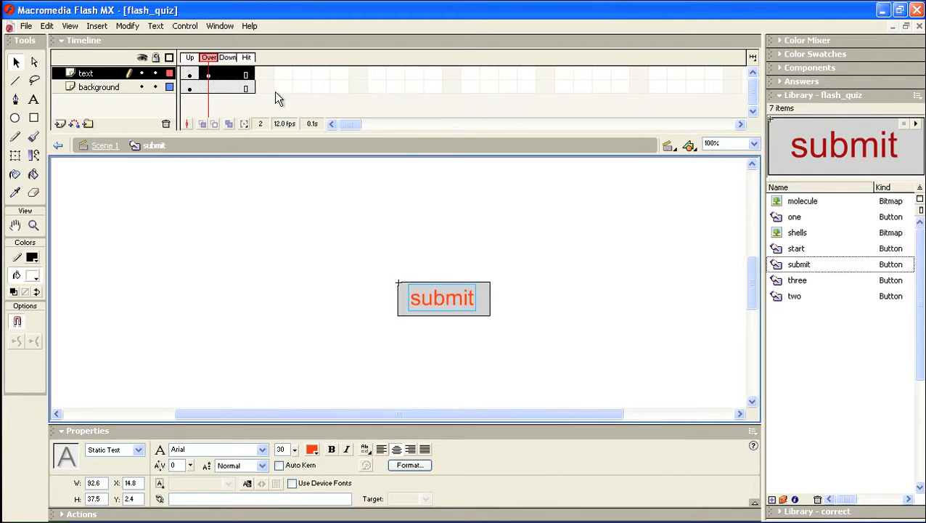
left_click(202, 68)
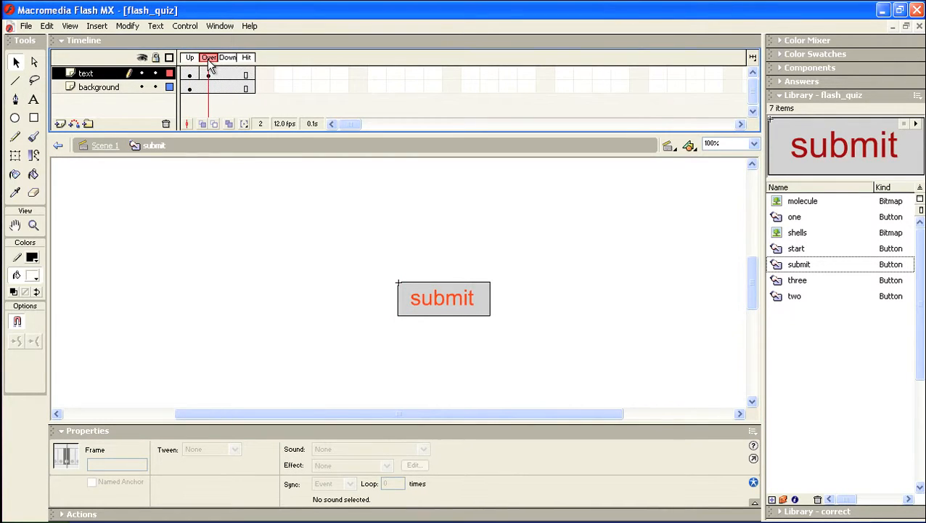
left_click(105, 145)
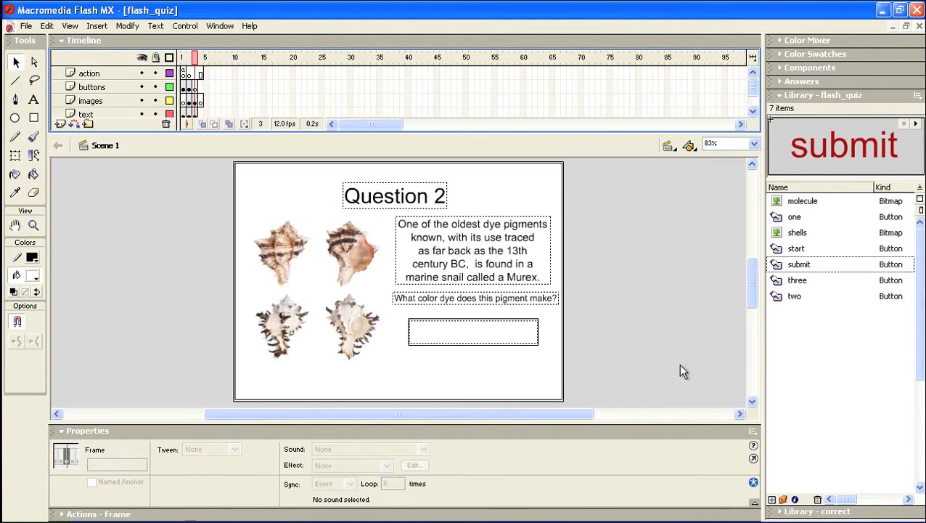
Place an instance of the submit button below the answer box on frame 3 of the buttons layer.
left_click(778, 266)
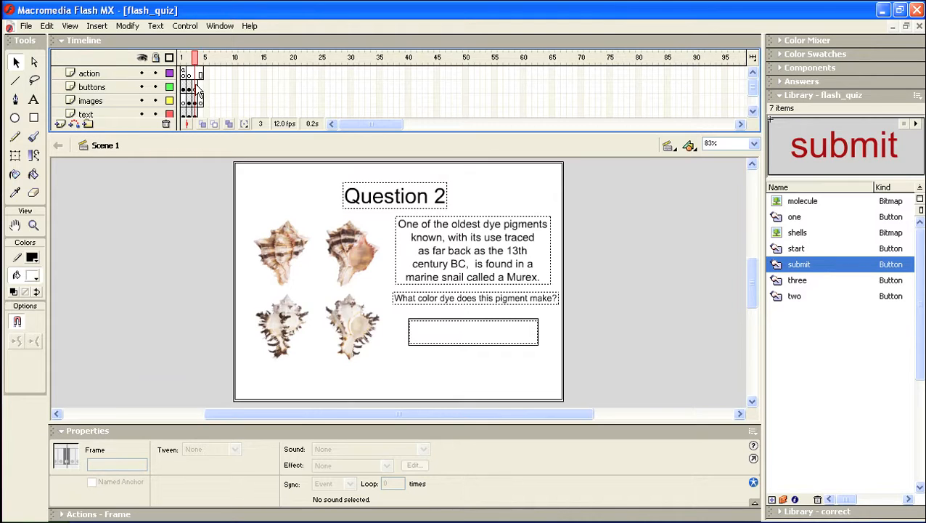
left_click(198, 88)
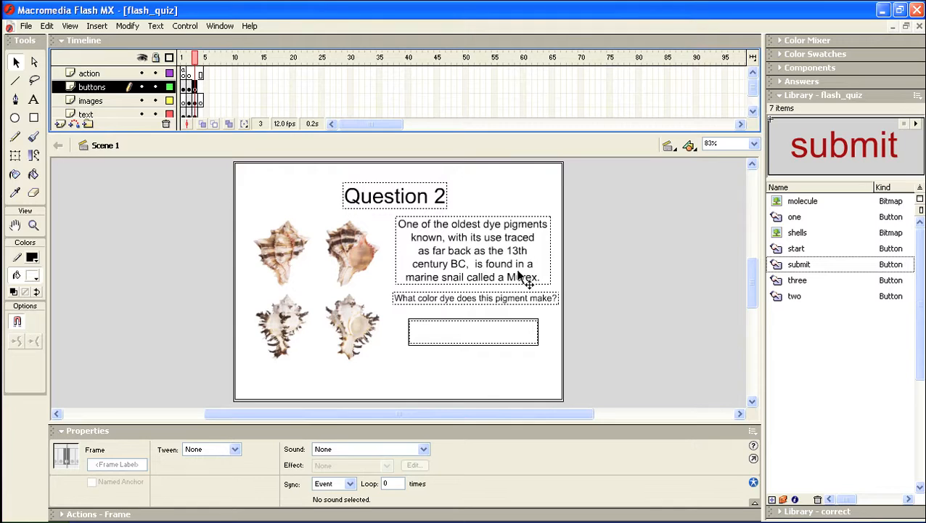
left_click_drag(775, 265, 469, 372)
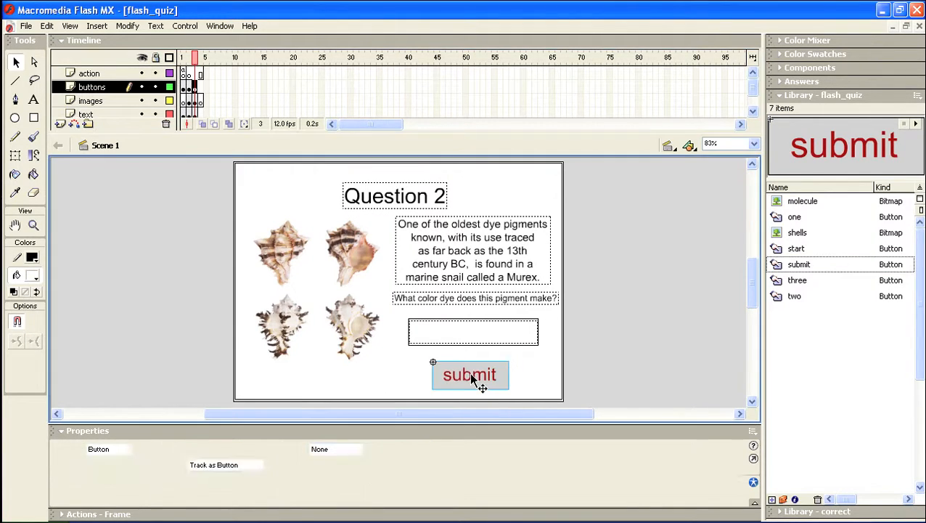
Nudge the submit button right and slightly up under the answer box, to about X 339.8, Y 329.9.
key("Right")
key("Right")
key("Right")
key("Right")
key("Right")
key("Right")
key("Right")
key("Right")
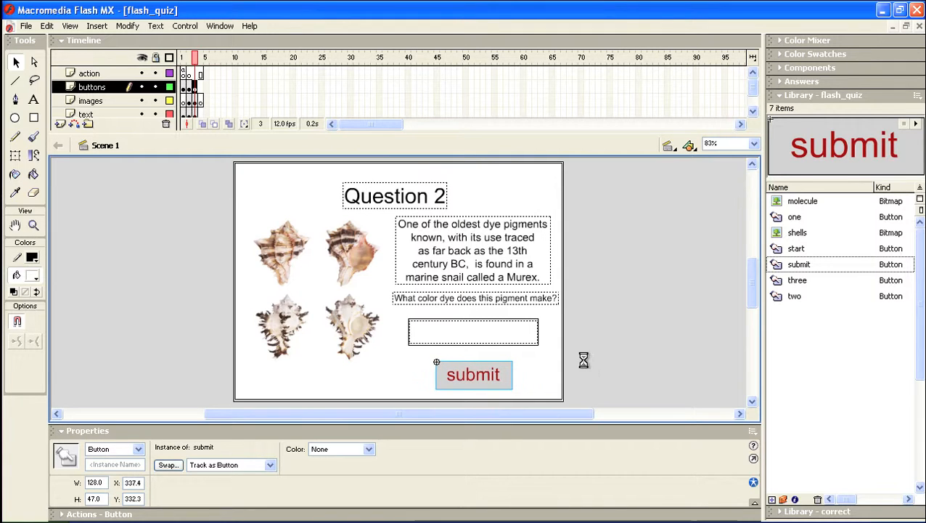
key("Up")
key("Up")
left_click(659, 321)
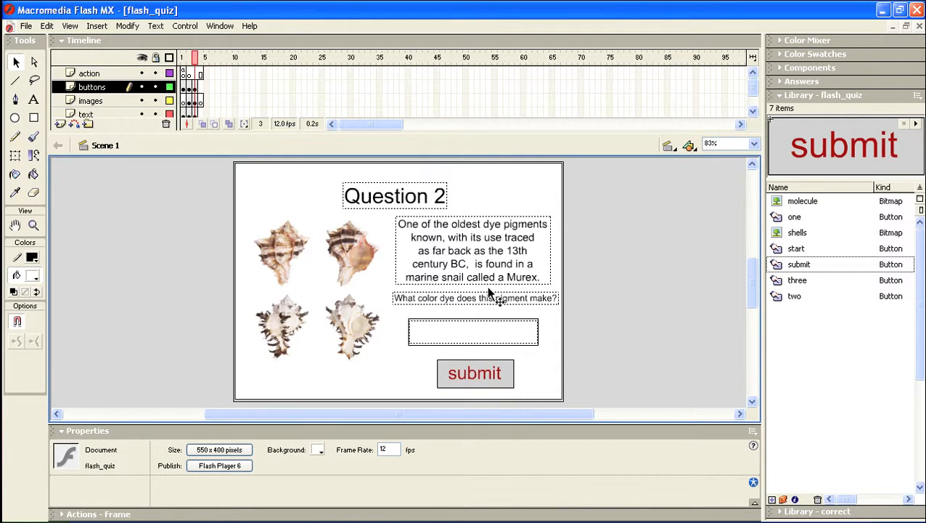
Change the Question 2 heading's text type to Static Text.
left_click(427, 207)
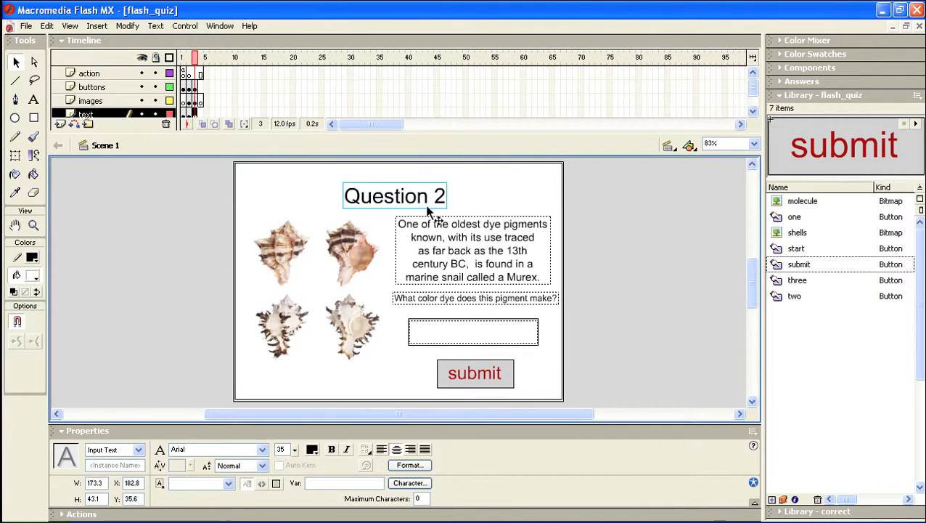
left_click(491, 197)
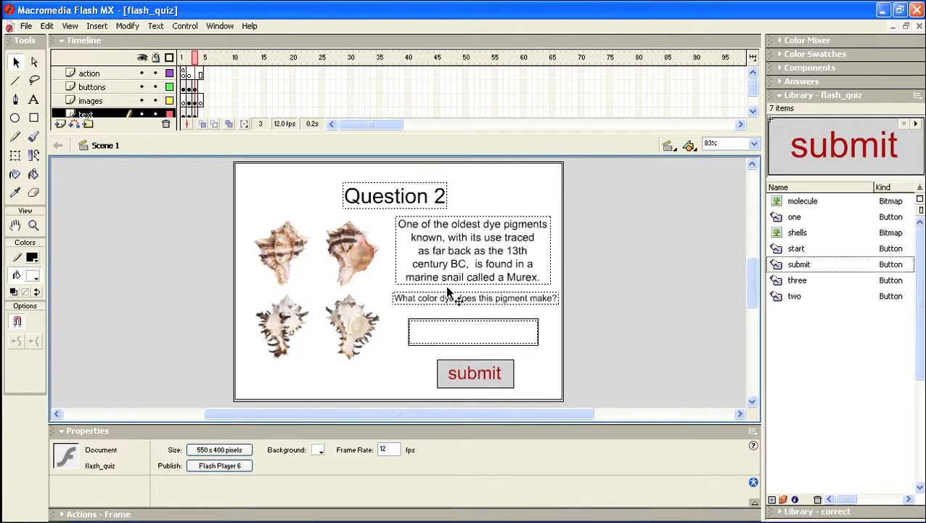
left_click(376, 209)
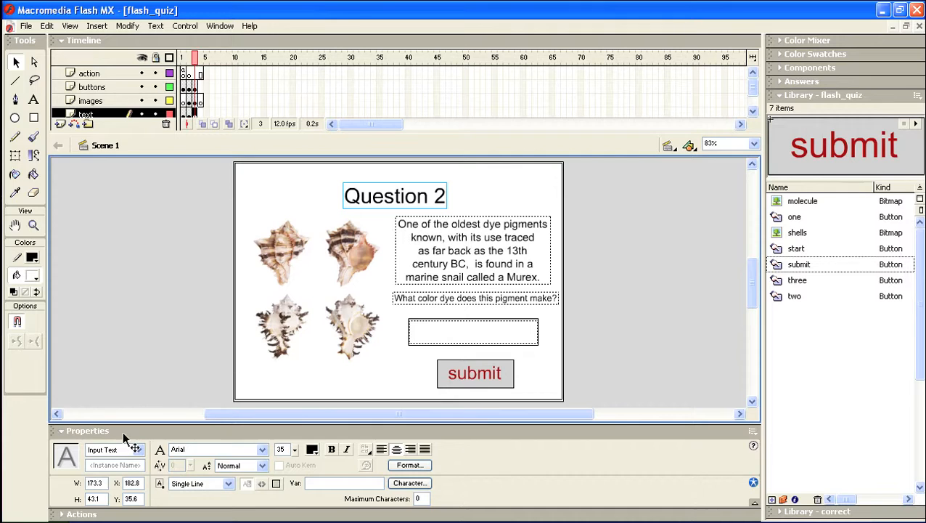
left_click(137, 449)
left_click(116, 462)
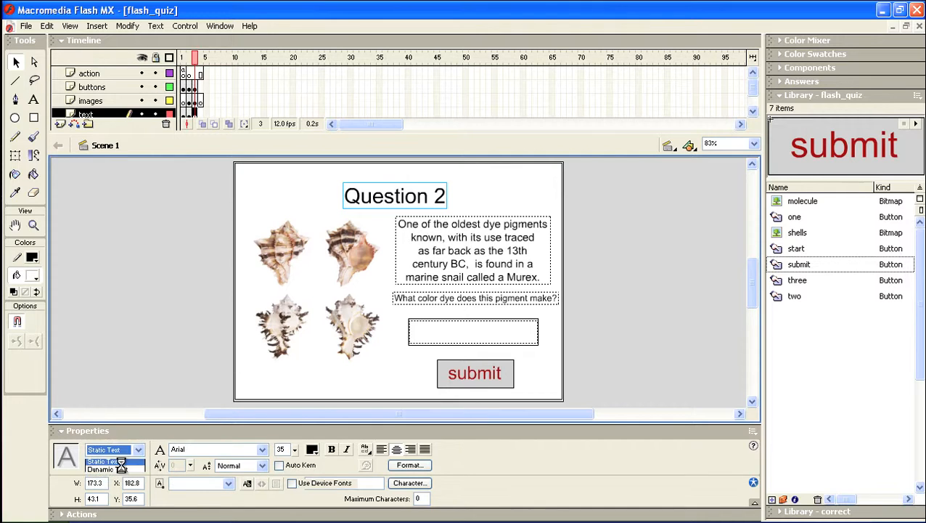
Change the Murex dye paragraph and the dye color question below it to Static Text.
left_click(395, 263)
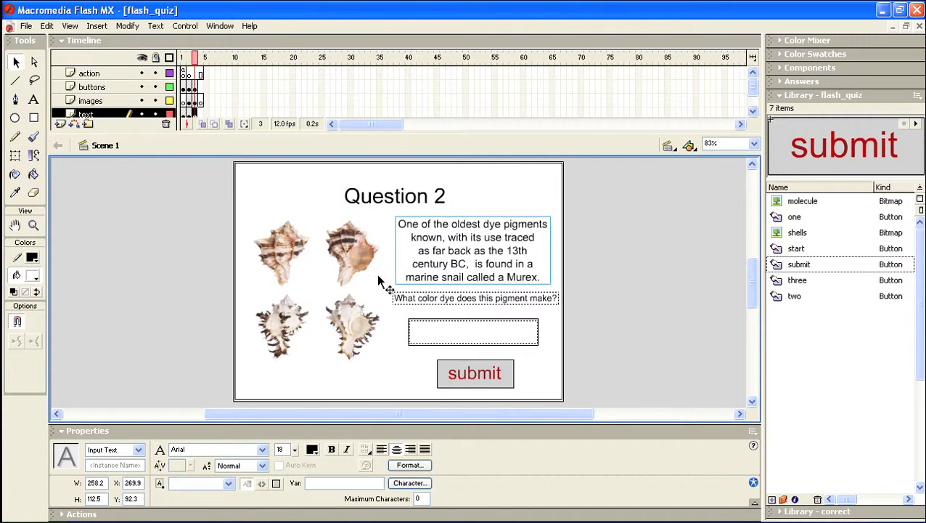
left_click(138, 449)
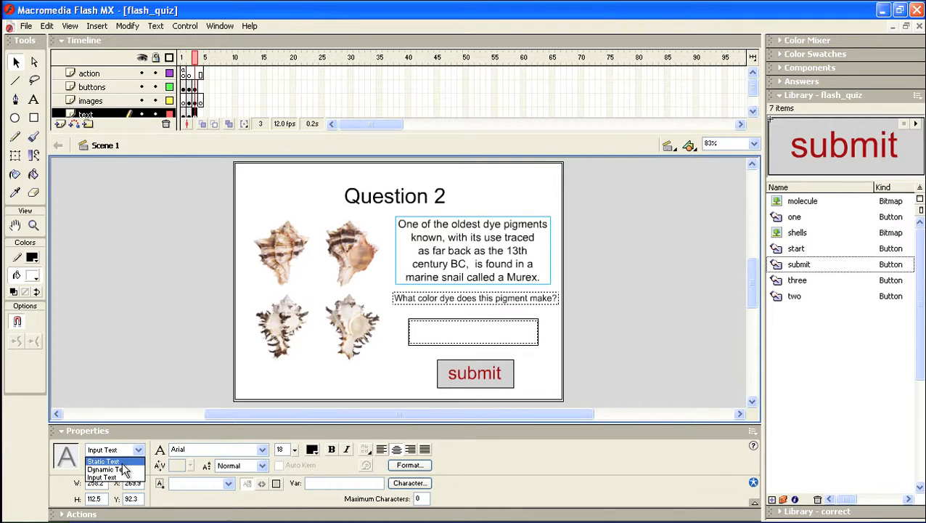
left_click(109, 462)
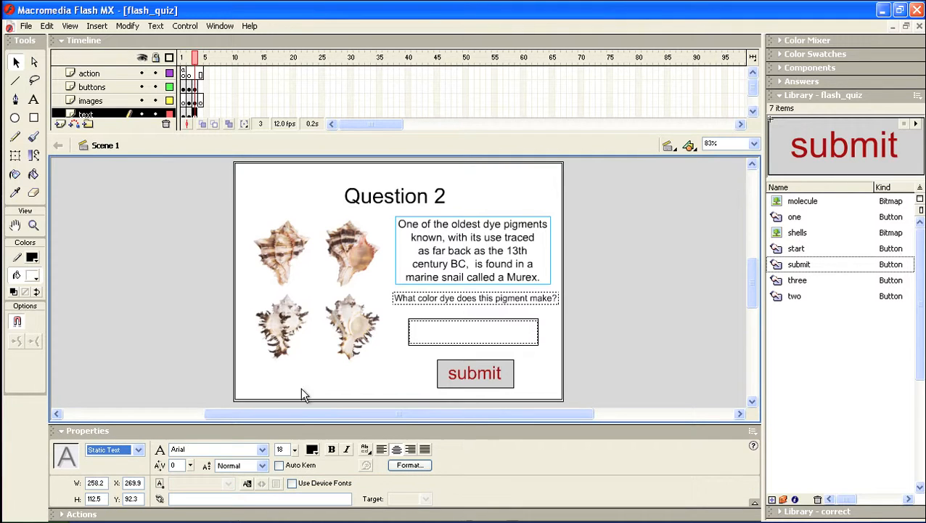
left_click(396, 303)
left_click(398, 299)
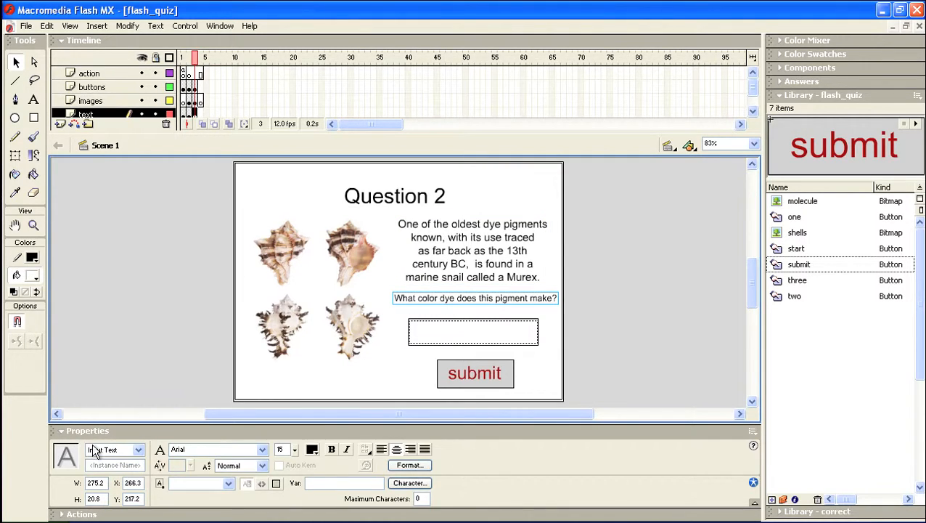
left_click(138, 449)
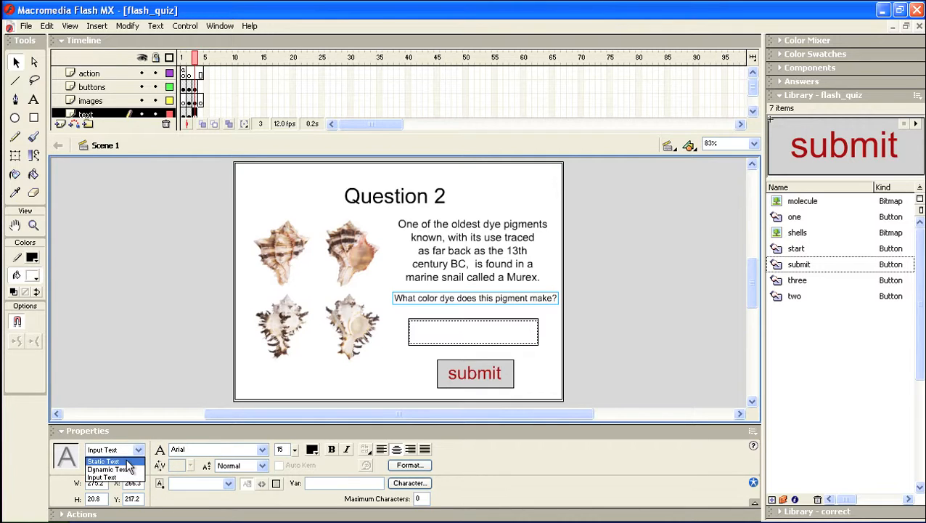
left_click(127, 462)
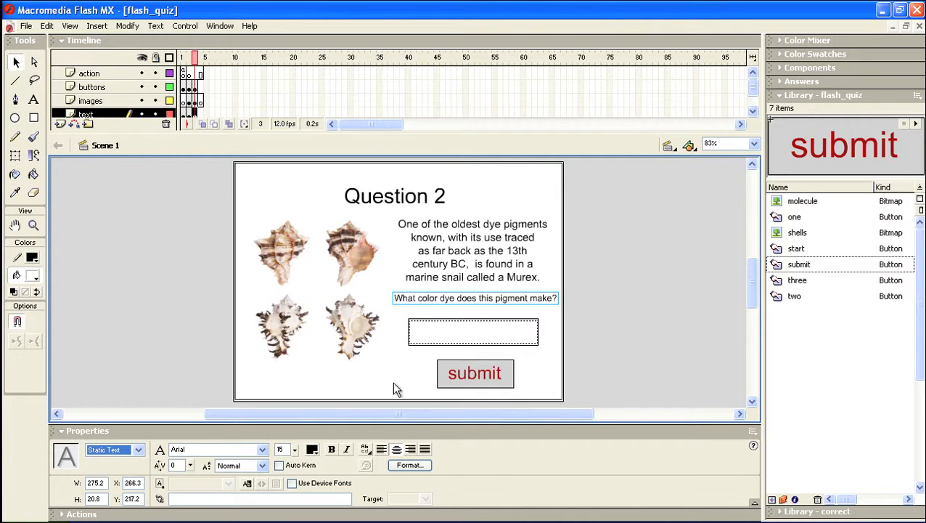
left_click(551, 208)
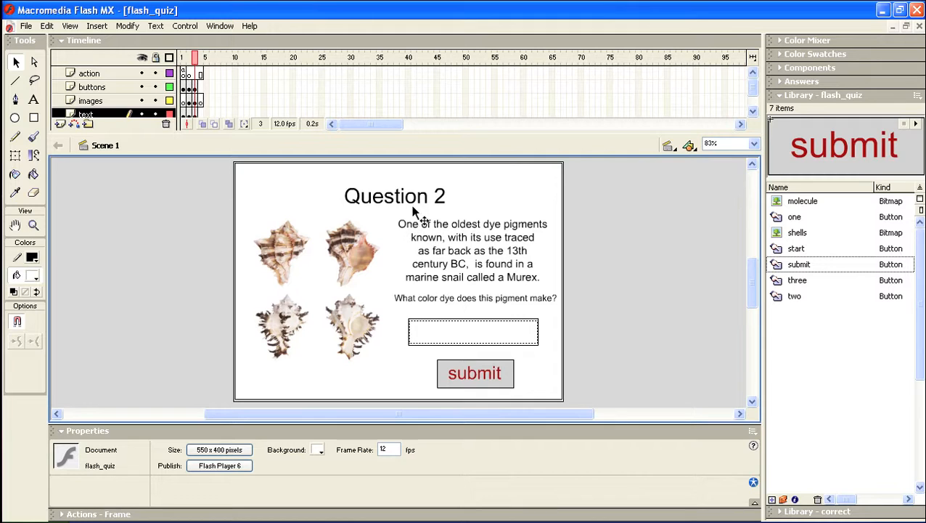
Check the text type and instance name of the text box inside the answer rectangle.
left_click(428, 327)
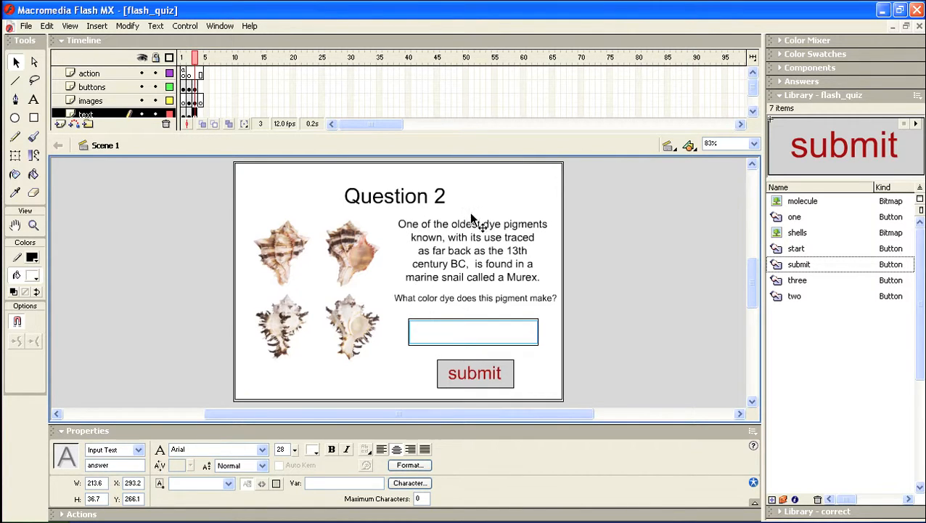
left_click(387, 376)
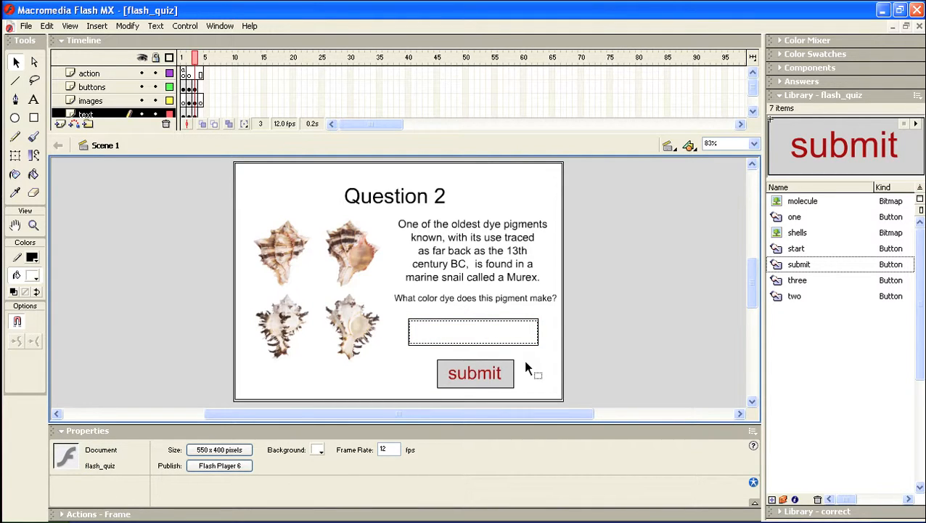
left_click(446, 326)
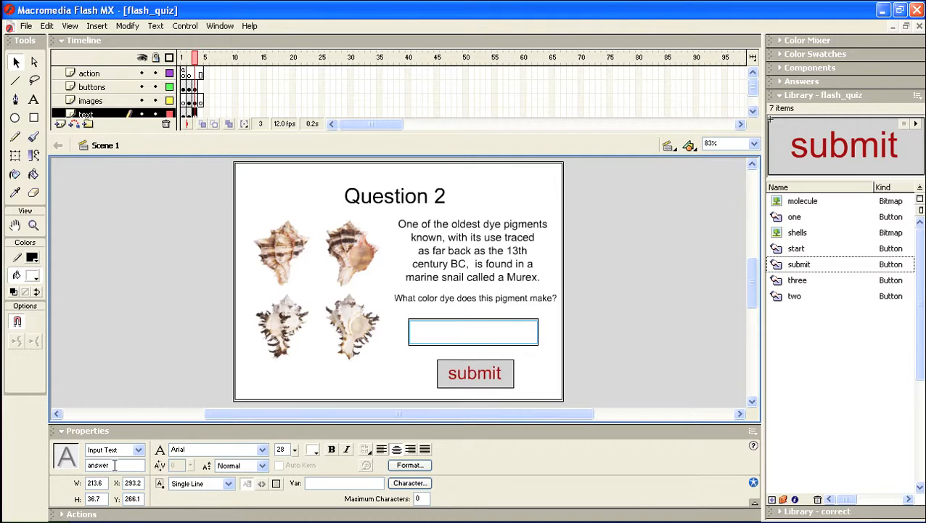
Select the submit button on the stage and copy the whole on (release) answer-checking script from the notes document.
left_click(488, 377)
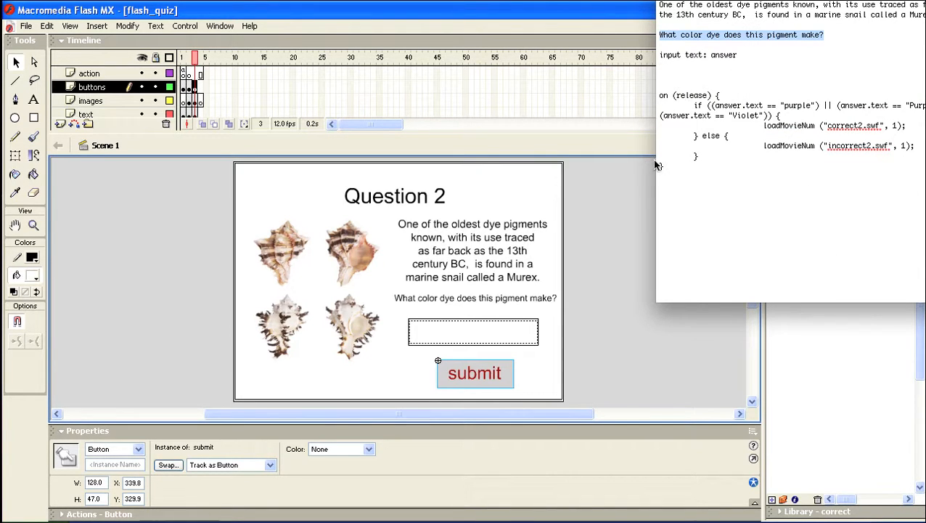
left_click_drag(662, 169, 637, 102)
key("ctrl+c")
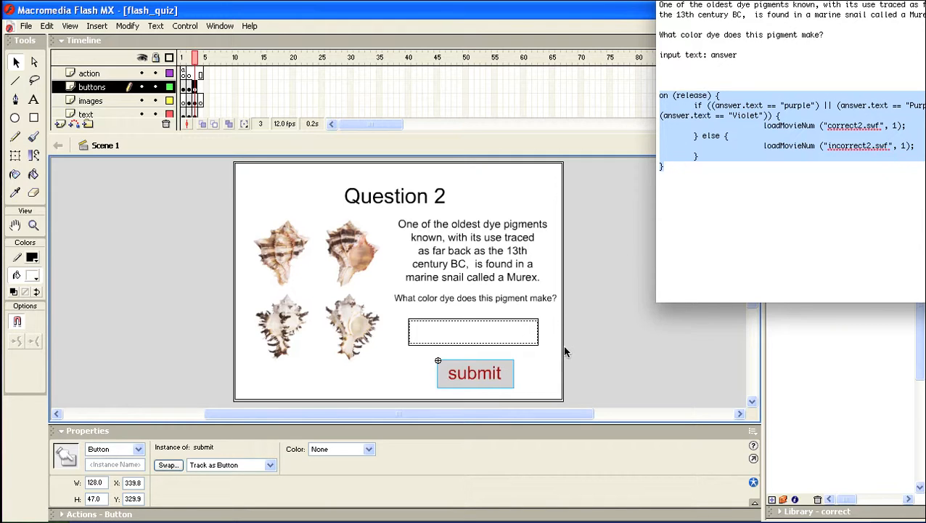
Paste the copied on (release) answer-checking script into the actions of the Question 2 submit button and check the pasted code.
left_click(606, 341)
left_click(542, 361)
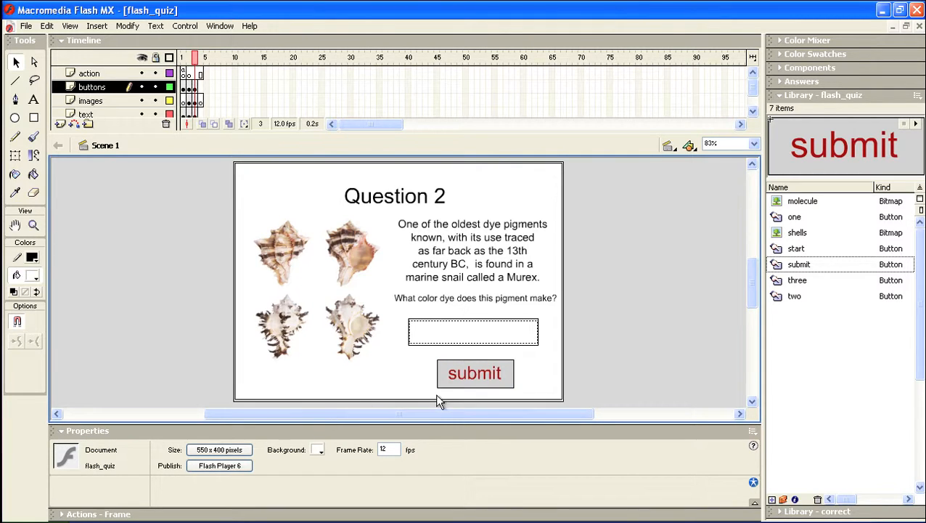
left_click(463, 374)
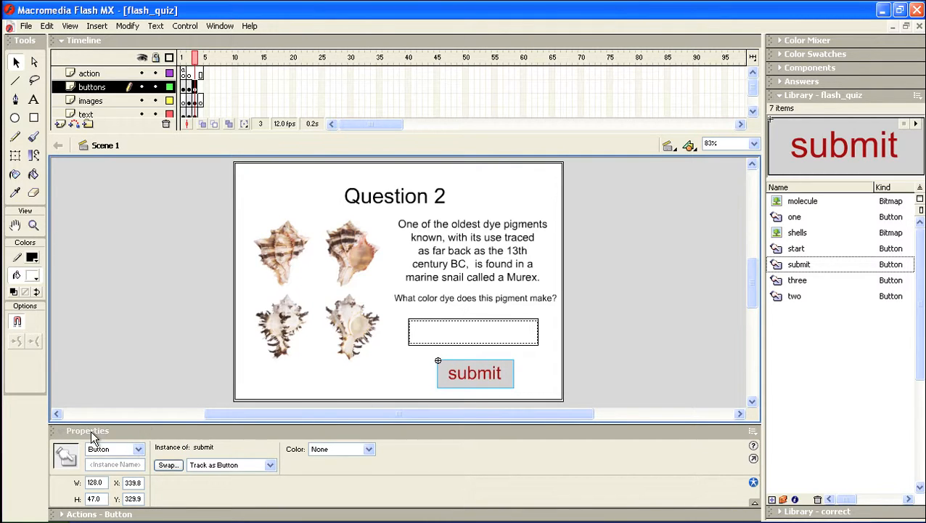
left_click(62, 433)
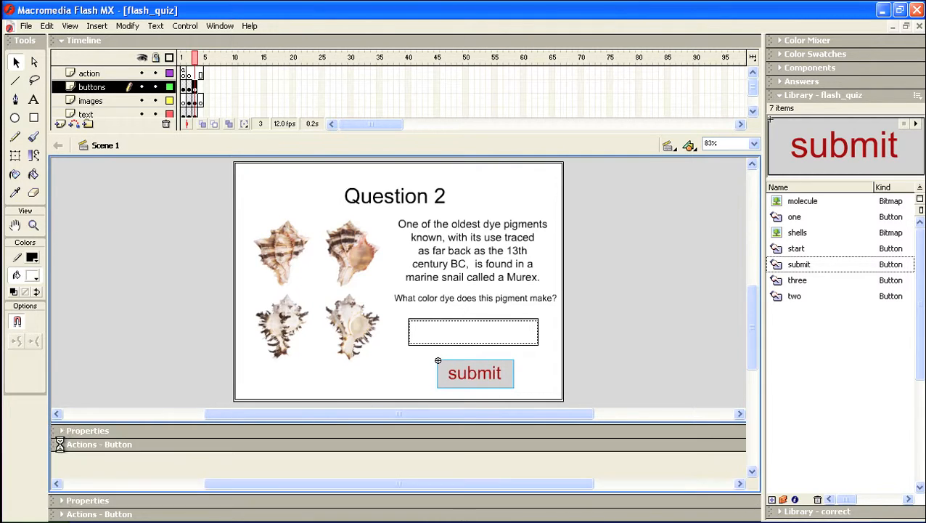
left_click(61, 513)
left_click(224, 409)
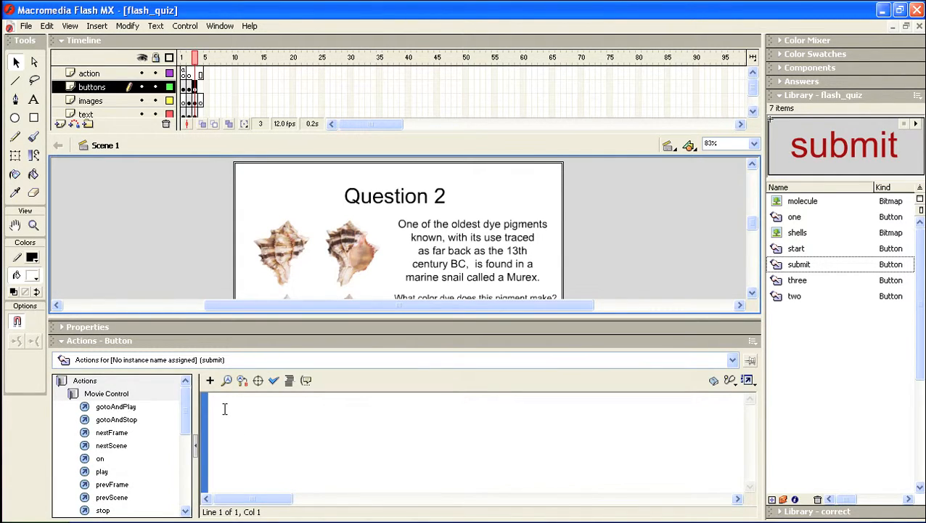
key("ctrl+v")
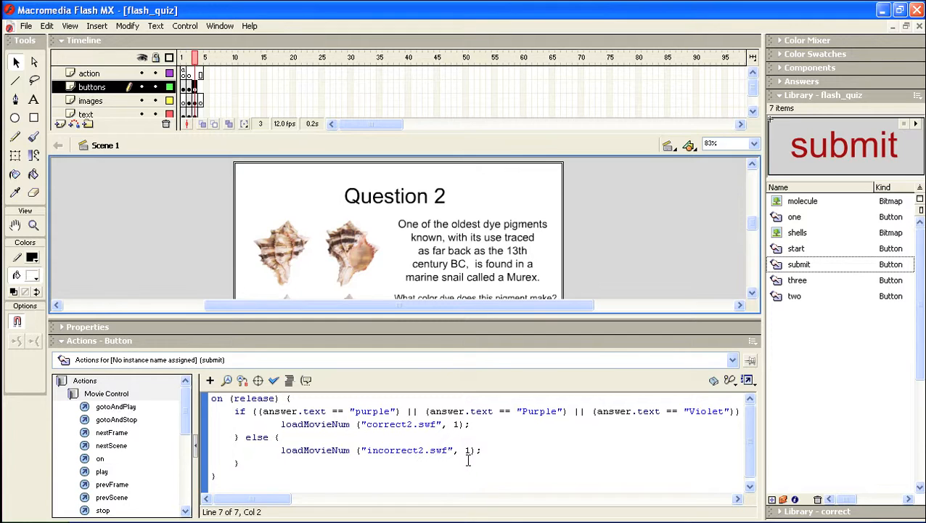
scroll(459, 457, "down", 1)
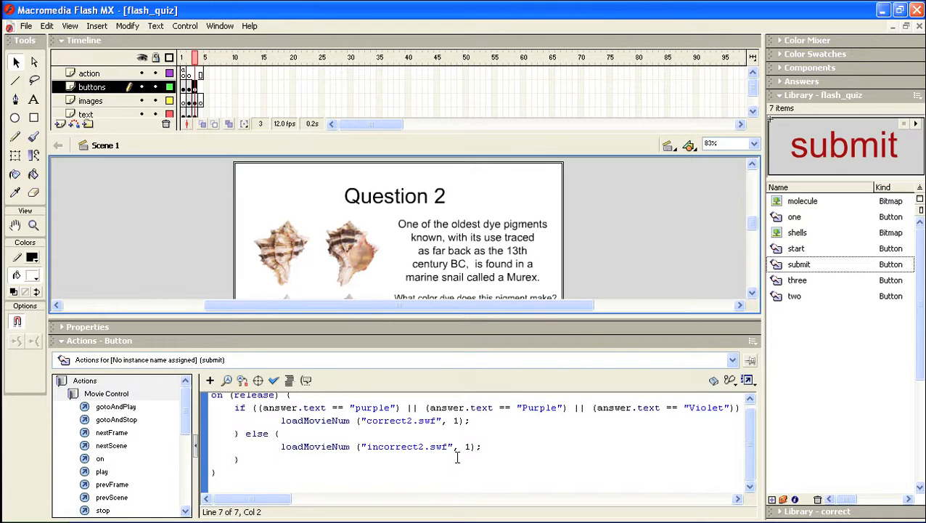
scroll(458, 454, "up", 1)
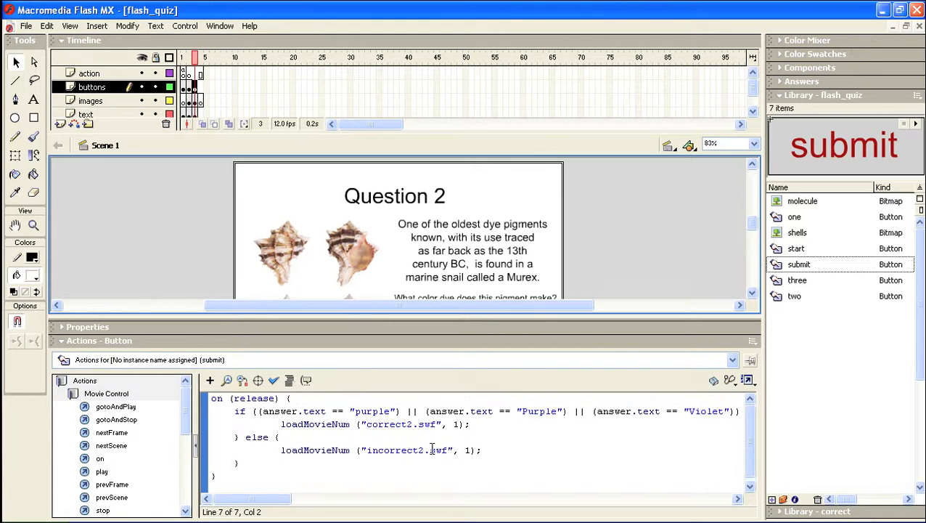
scroll(459, 450, "right", 1)
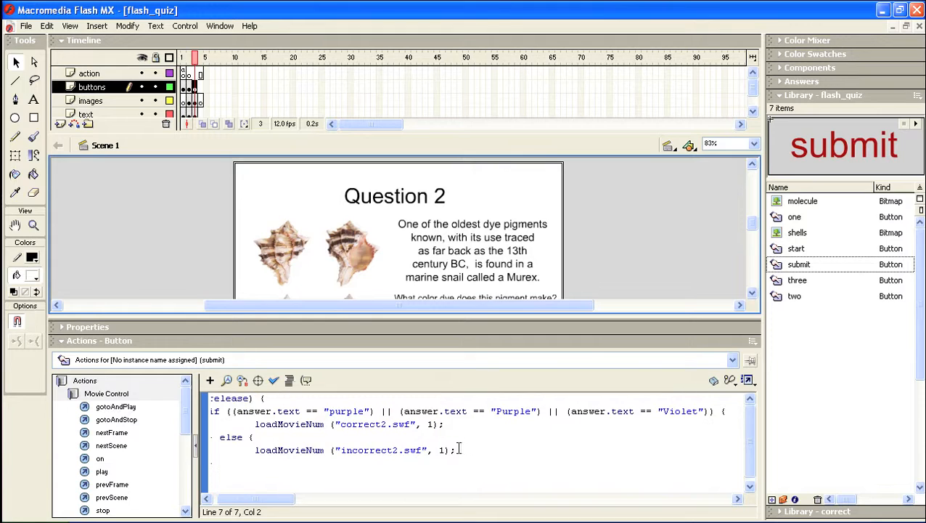
Collapse the submit button's script editor and save the flash_quiz file.
left_click(62, 341)
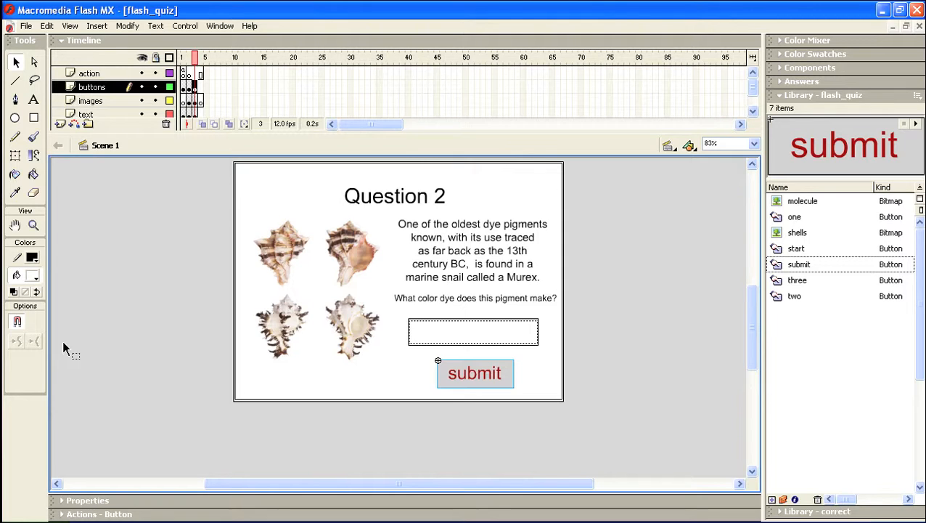
left_click(26, 26)
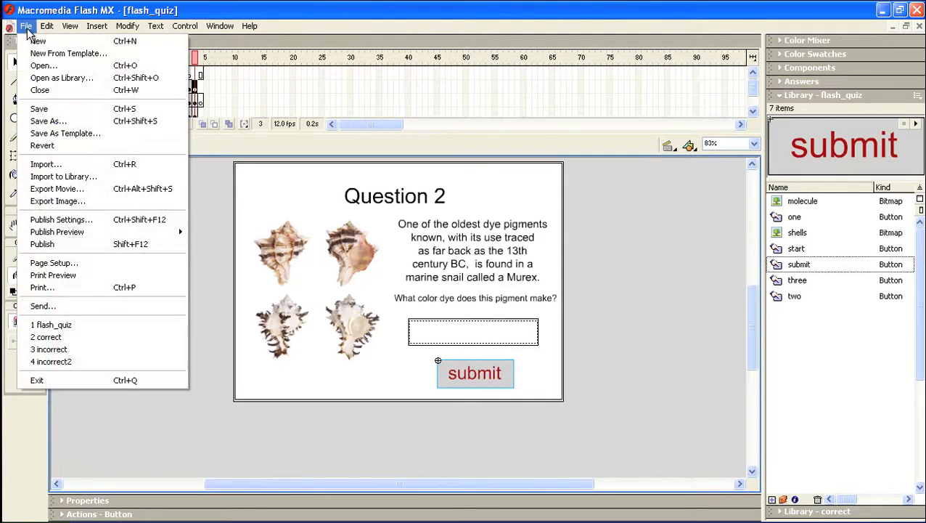
left_click(39, 108)
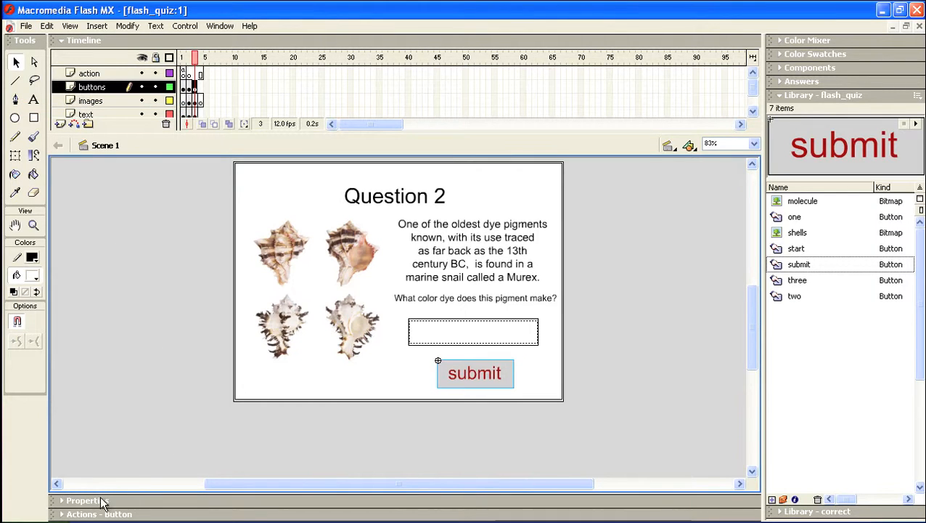
Review which movie files the submit button's script loads for right and wrong answers, close the script and deselect the button.
left_click(61, 514)
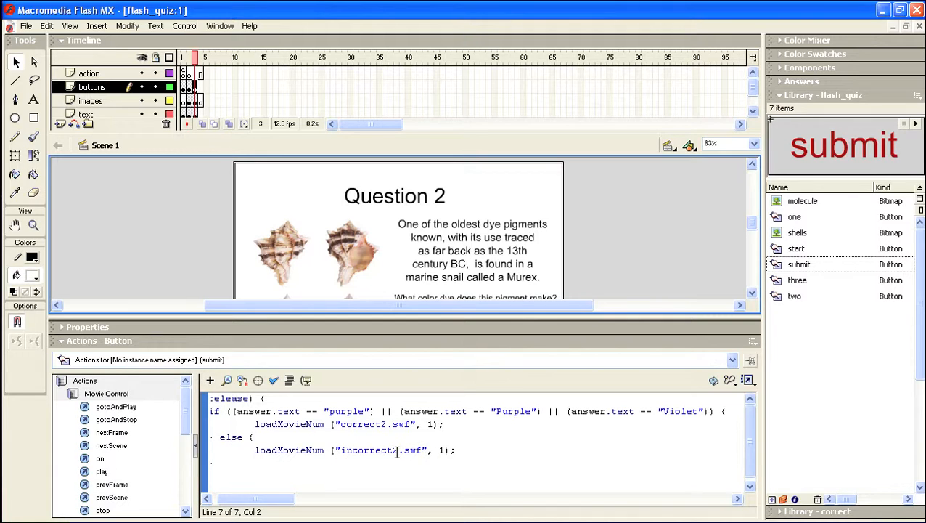
left_click(79, 341)
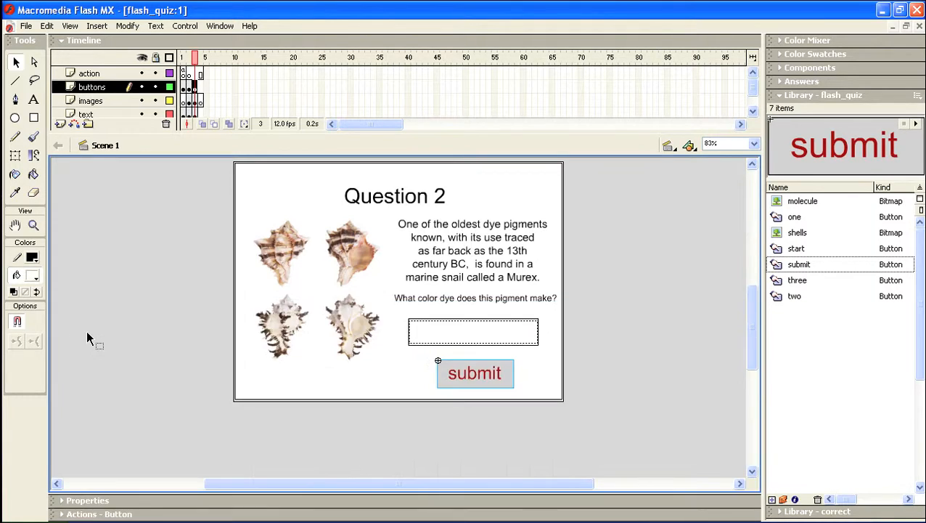
left_click(25, 25)
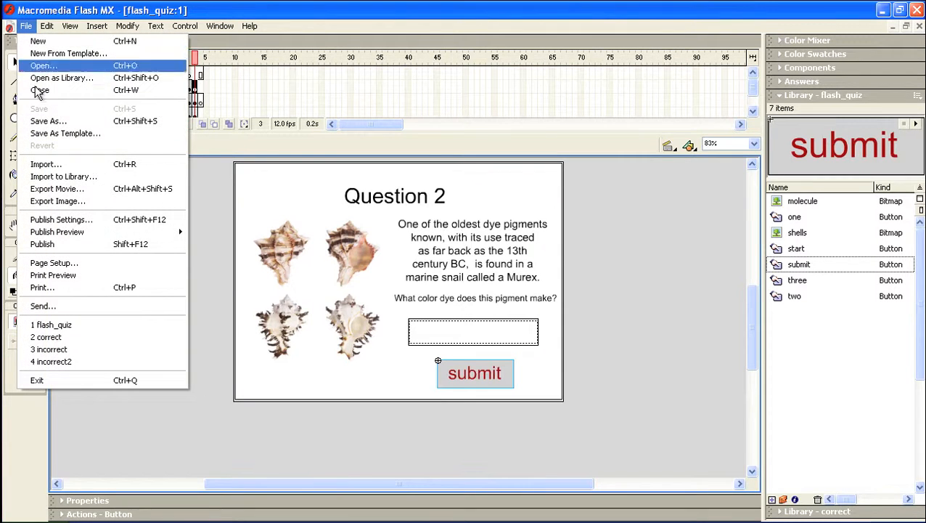
left_click(623, 233)
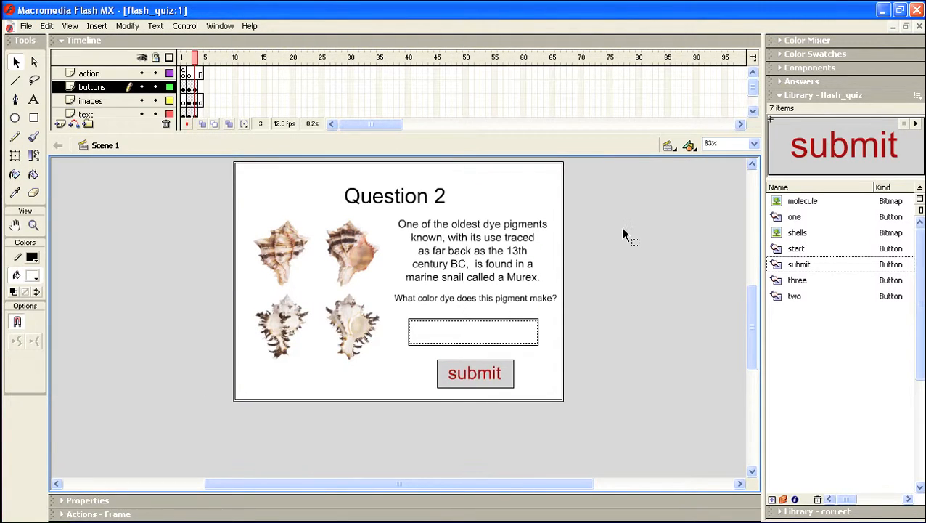